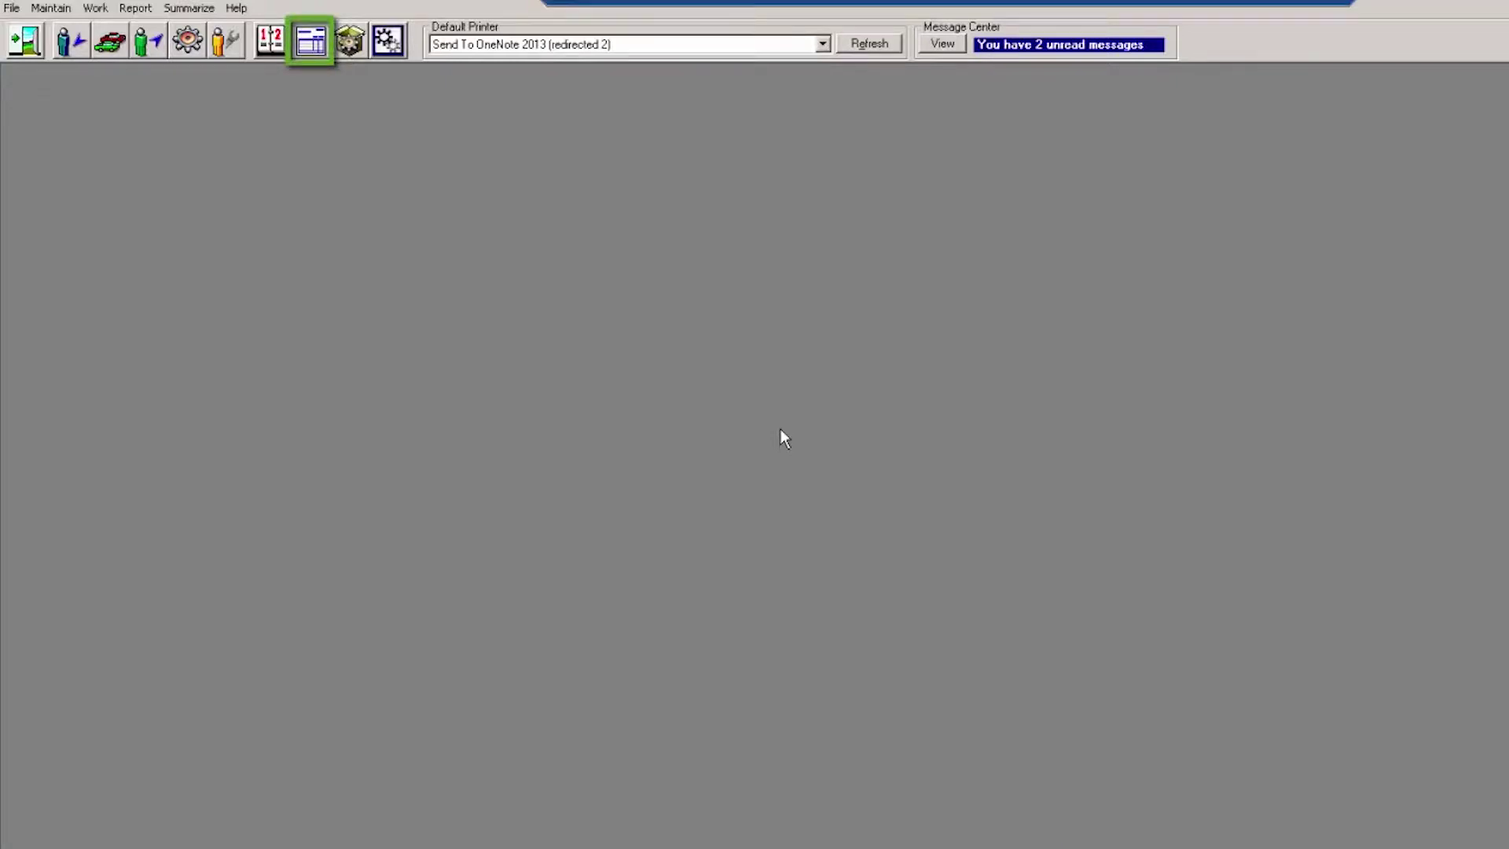
Start a new service ticket and show its combined line items in the estimate view.
left_click(312, 47)
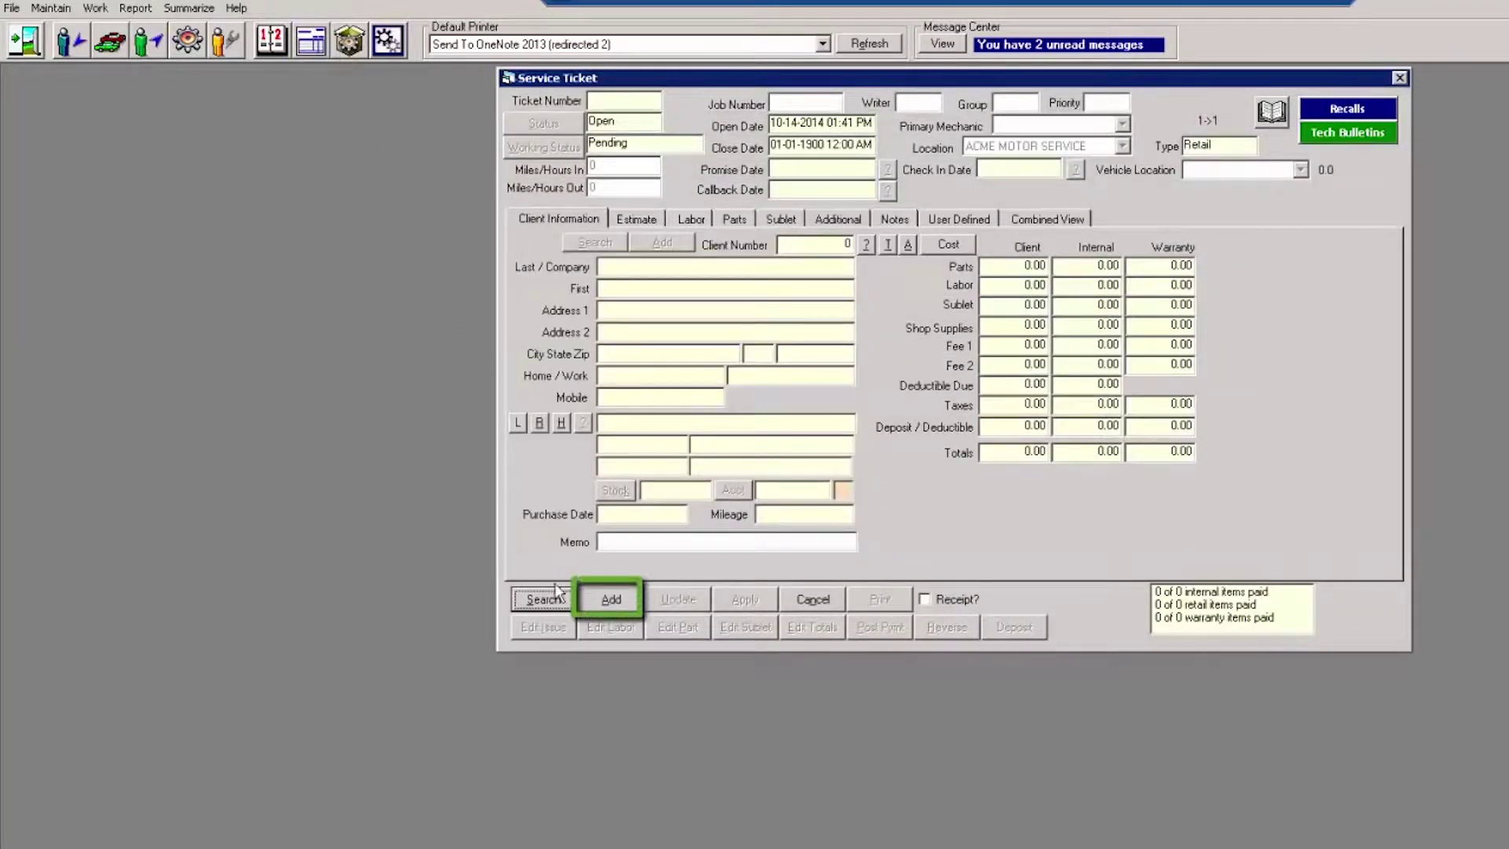
left_click(611, 600)
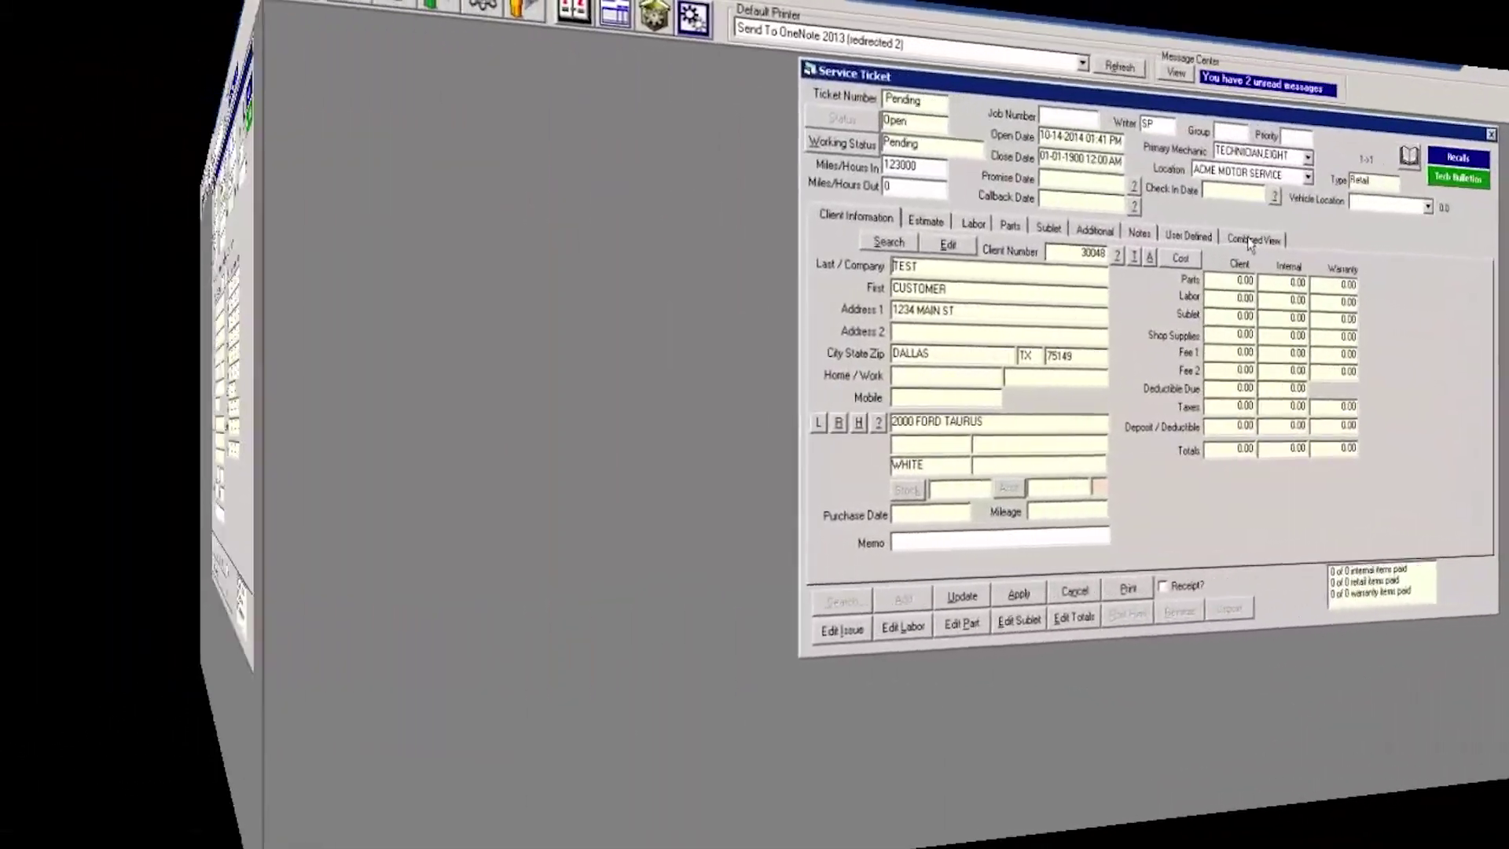
left_click(1323, 262)
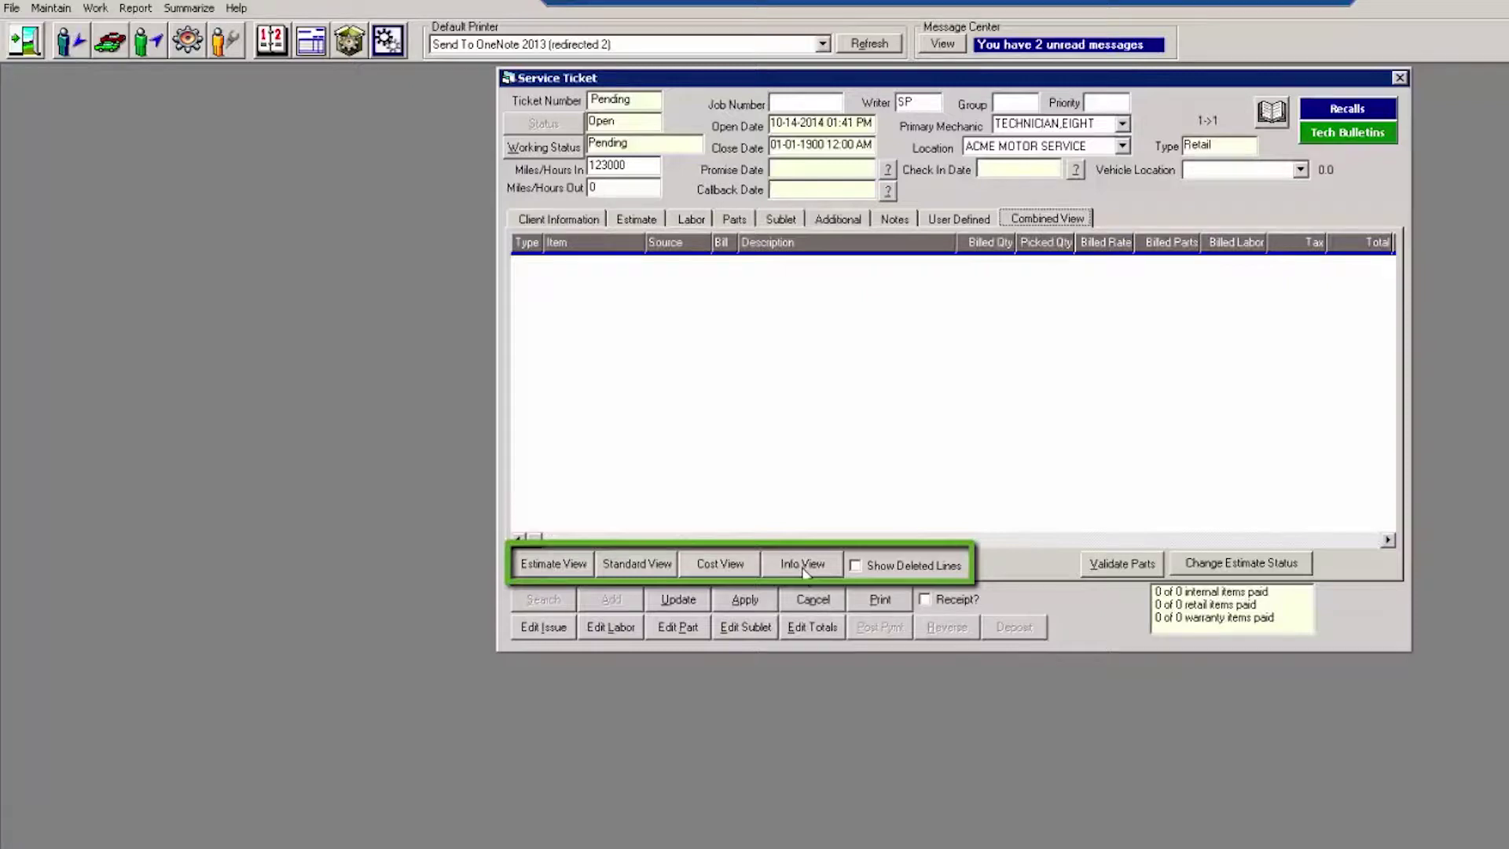
left_click(559, 564)
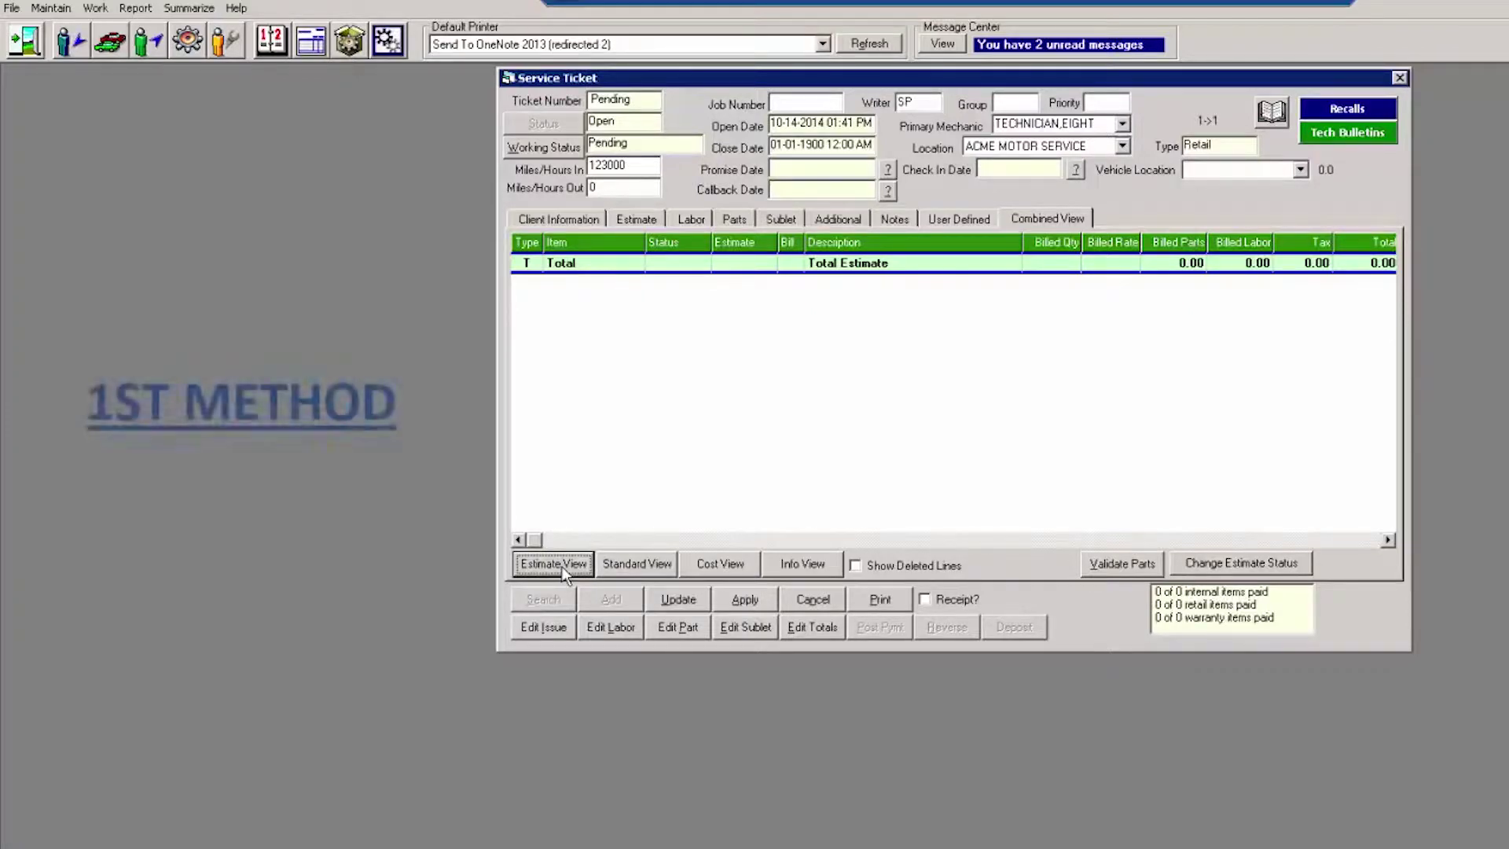
Add an issue with code BRAKE (CHECK BRAKES) to the ticket, keeping its issue status as Estimate.
right_click(917, 355)
left_click(952, 369)
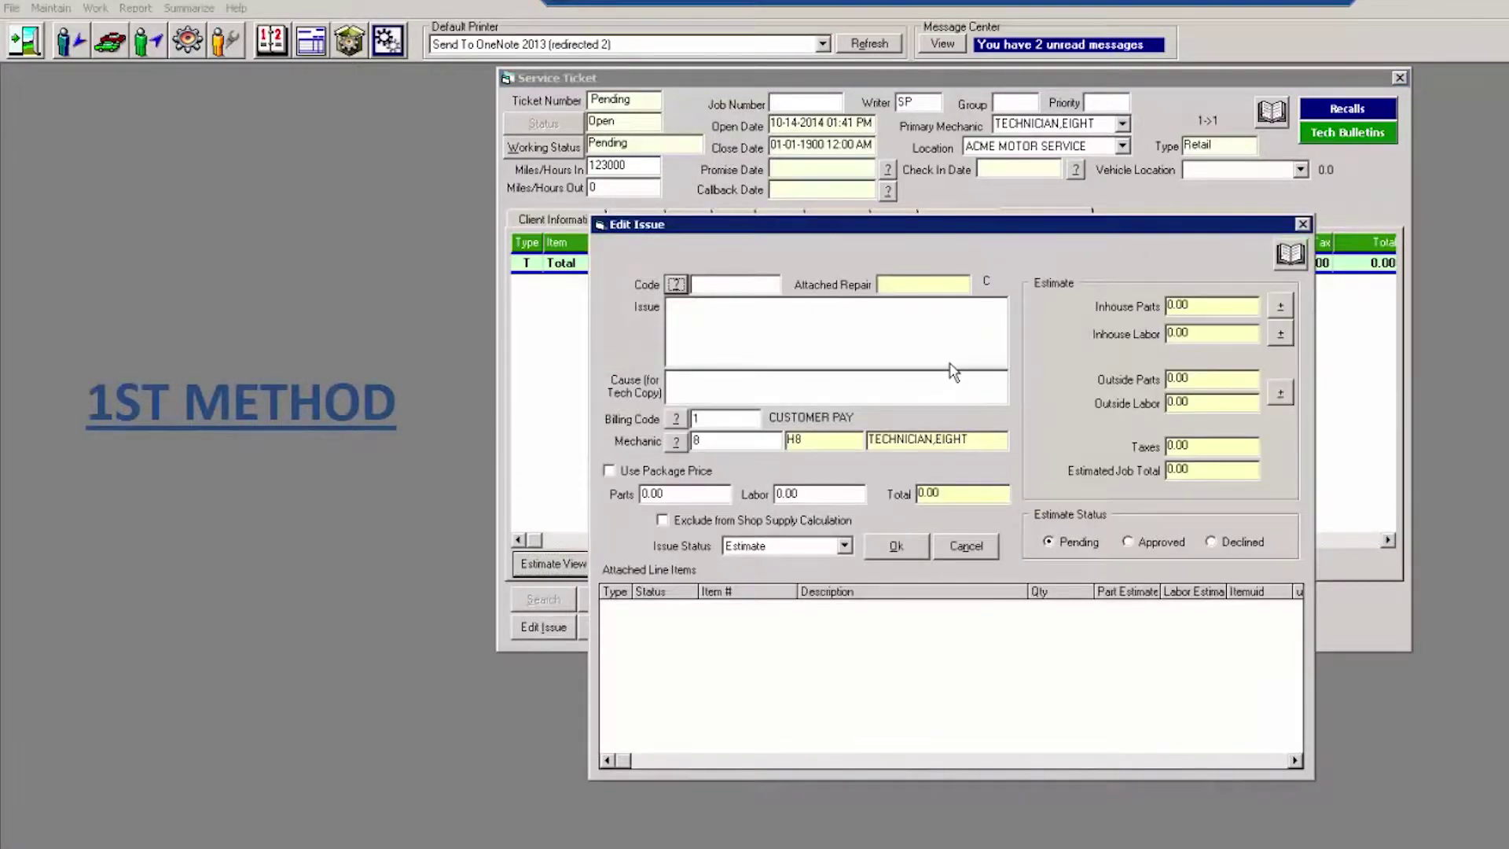
left_click(676, 285)
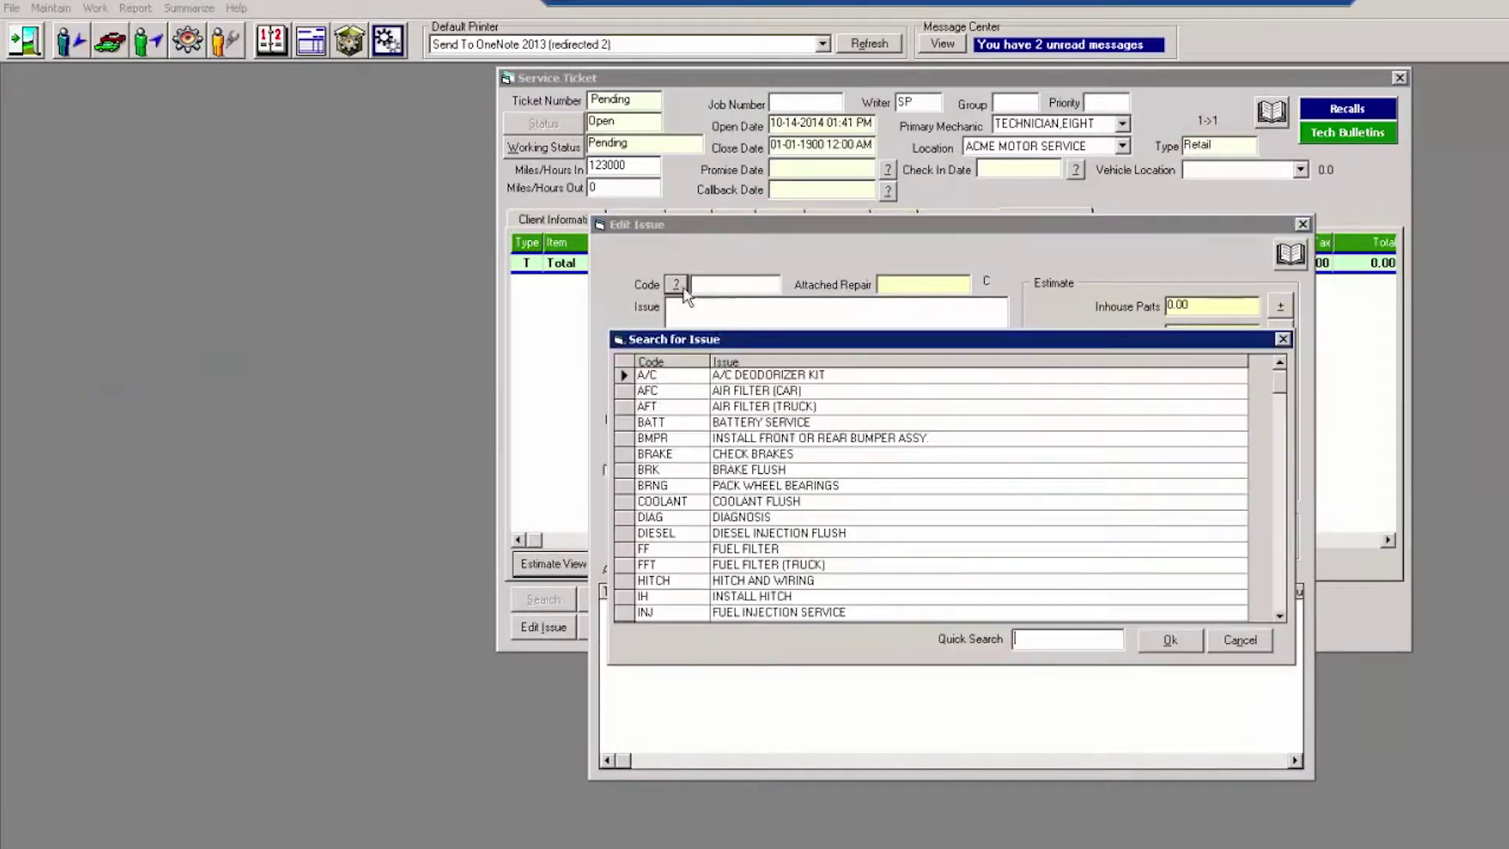
left_click(653, 454)
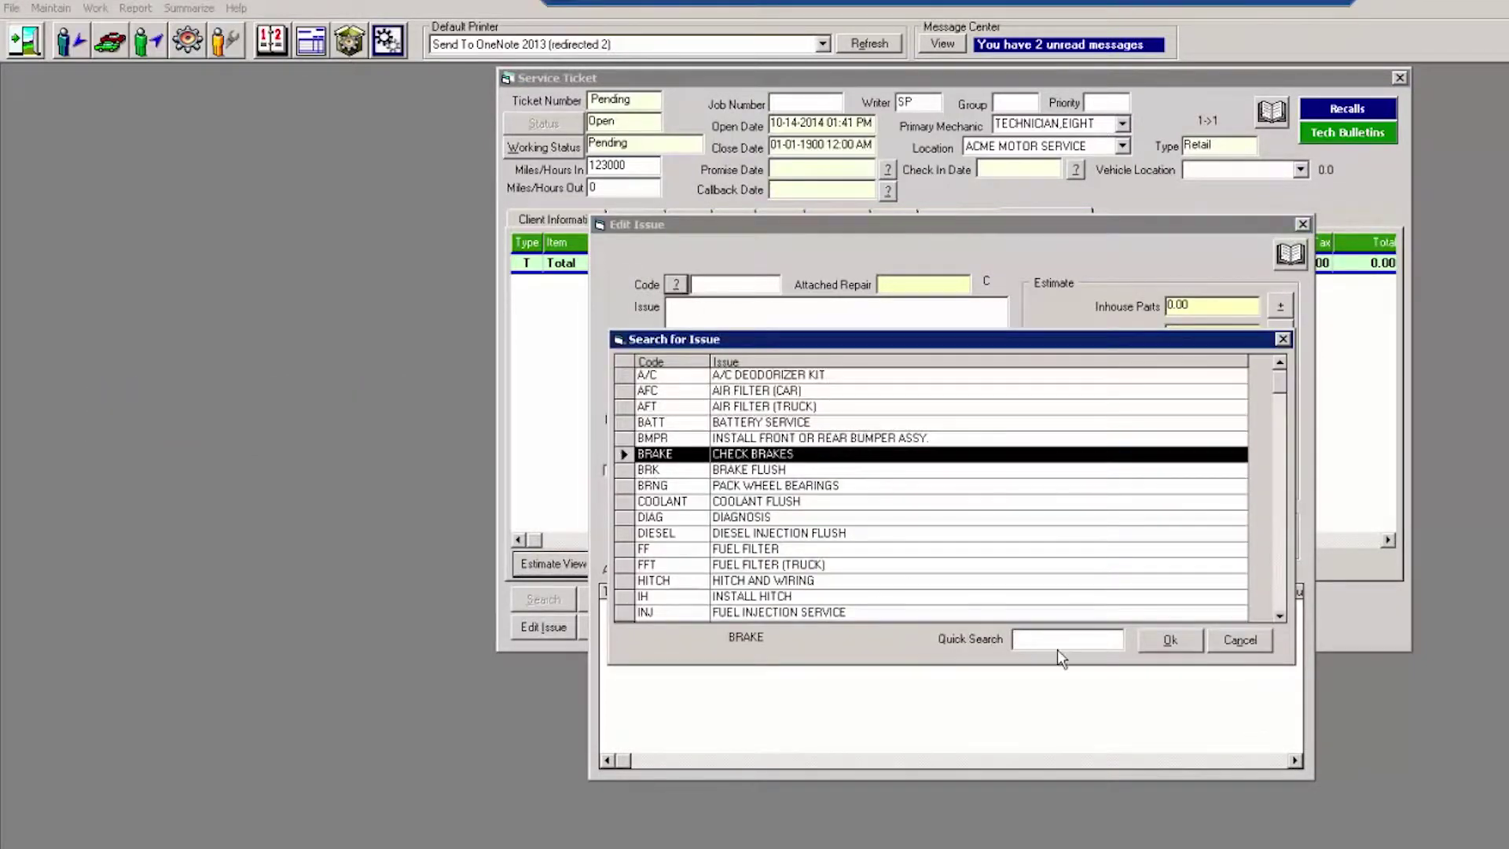
left_click(1149, 639)
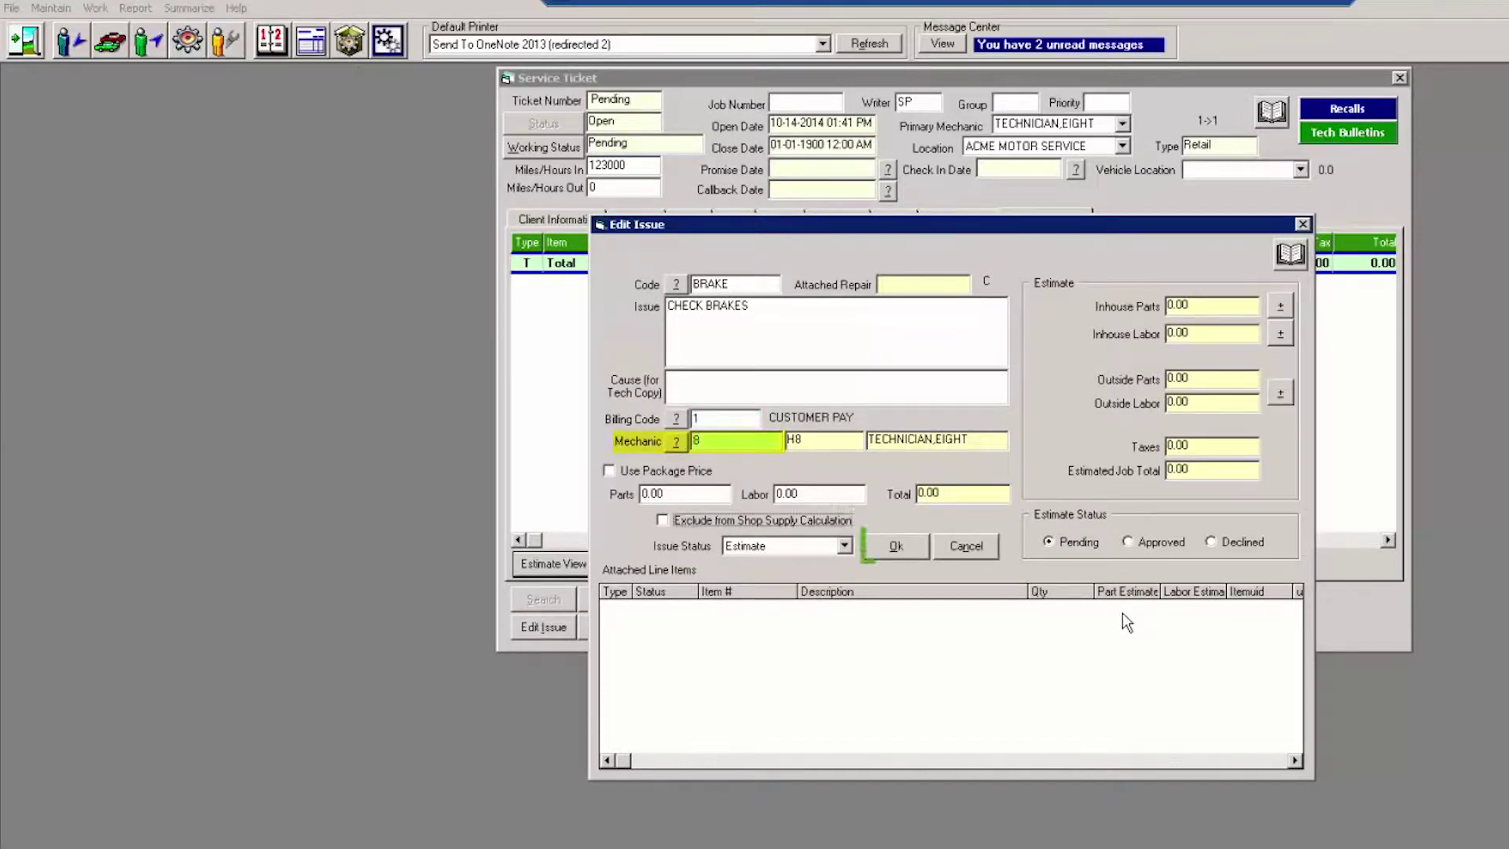
left_click(898, 549)
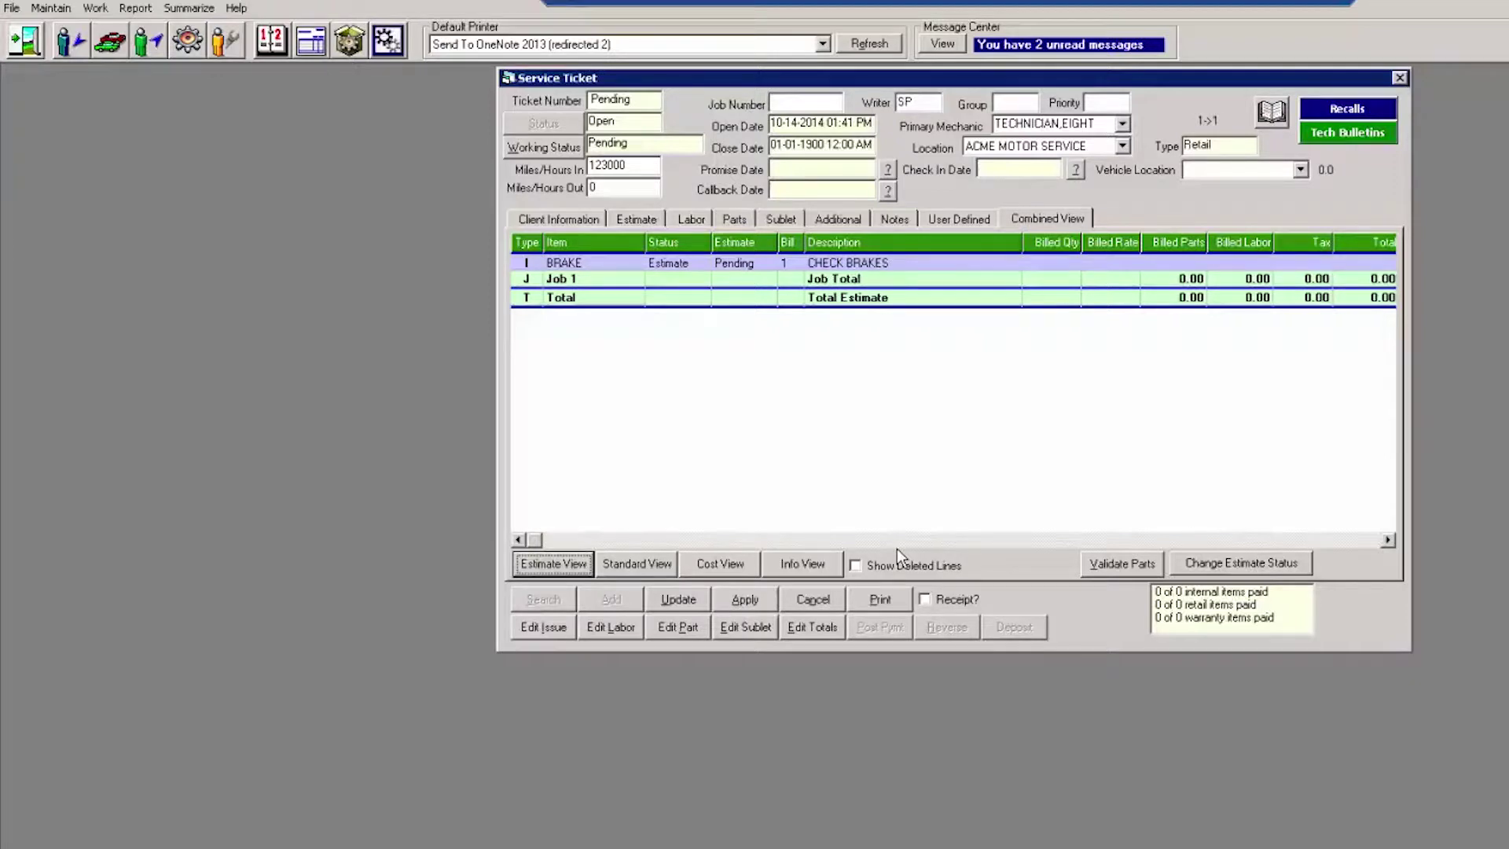
Add a part line to the CHECK BRAKES issue with an estimate quantity of 1 and a cost of 45.00.
right_click(802, 267)
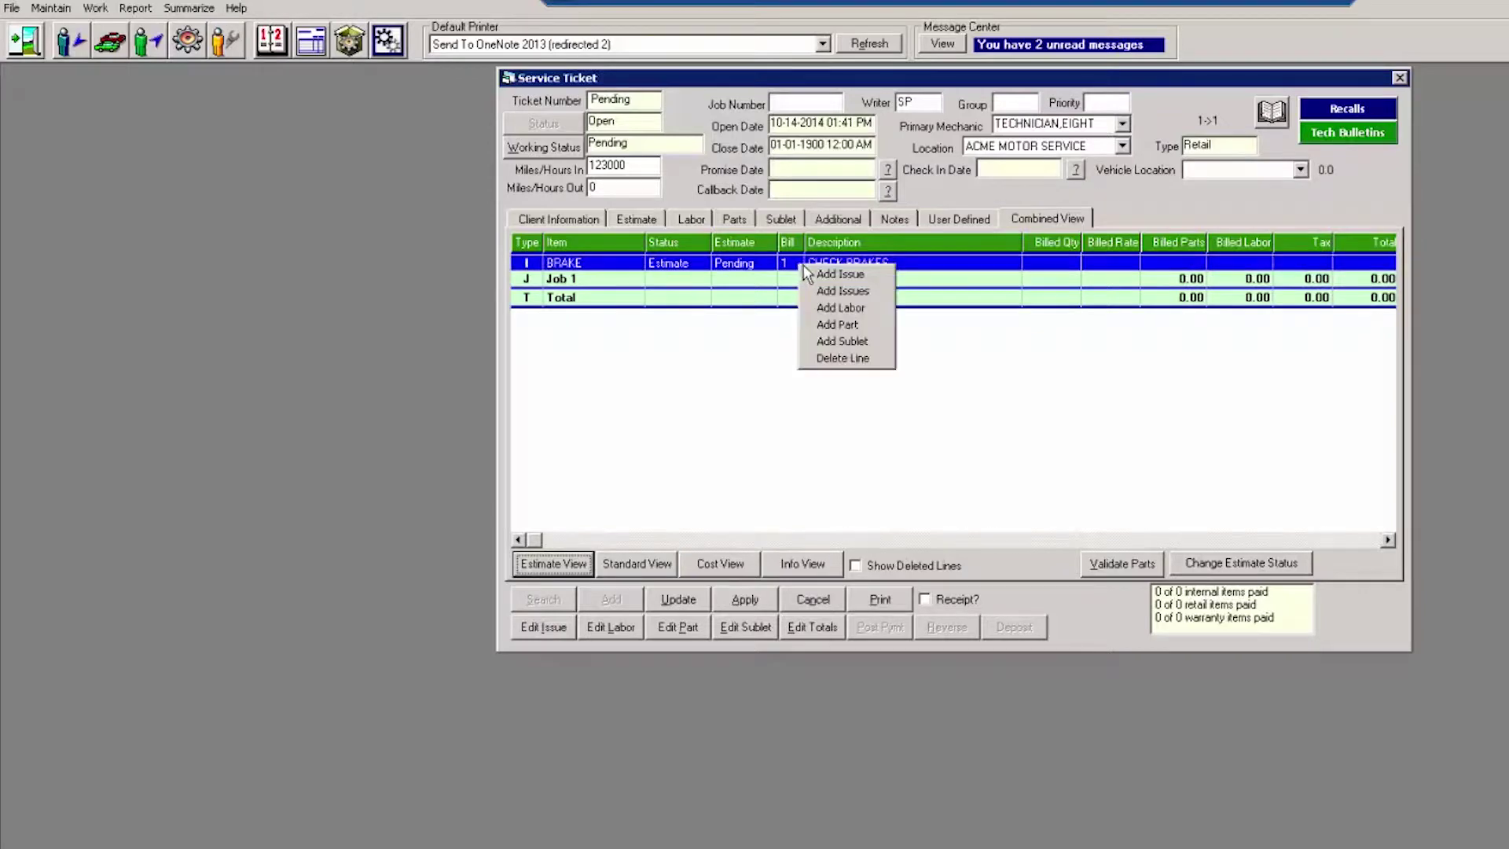
left_click(837, 324)
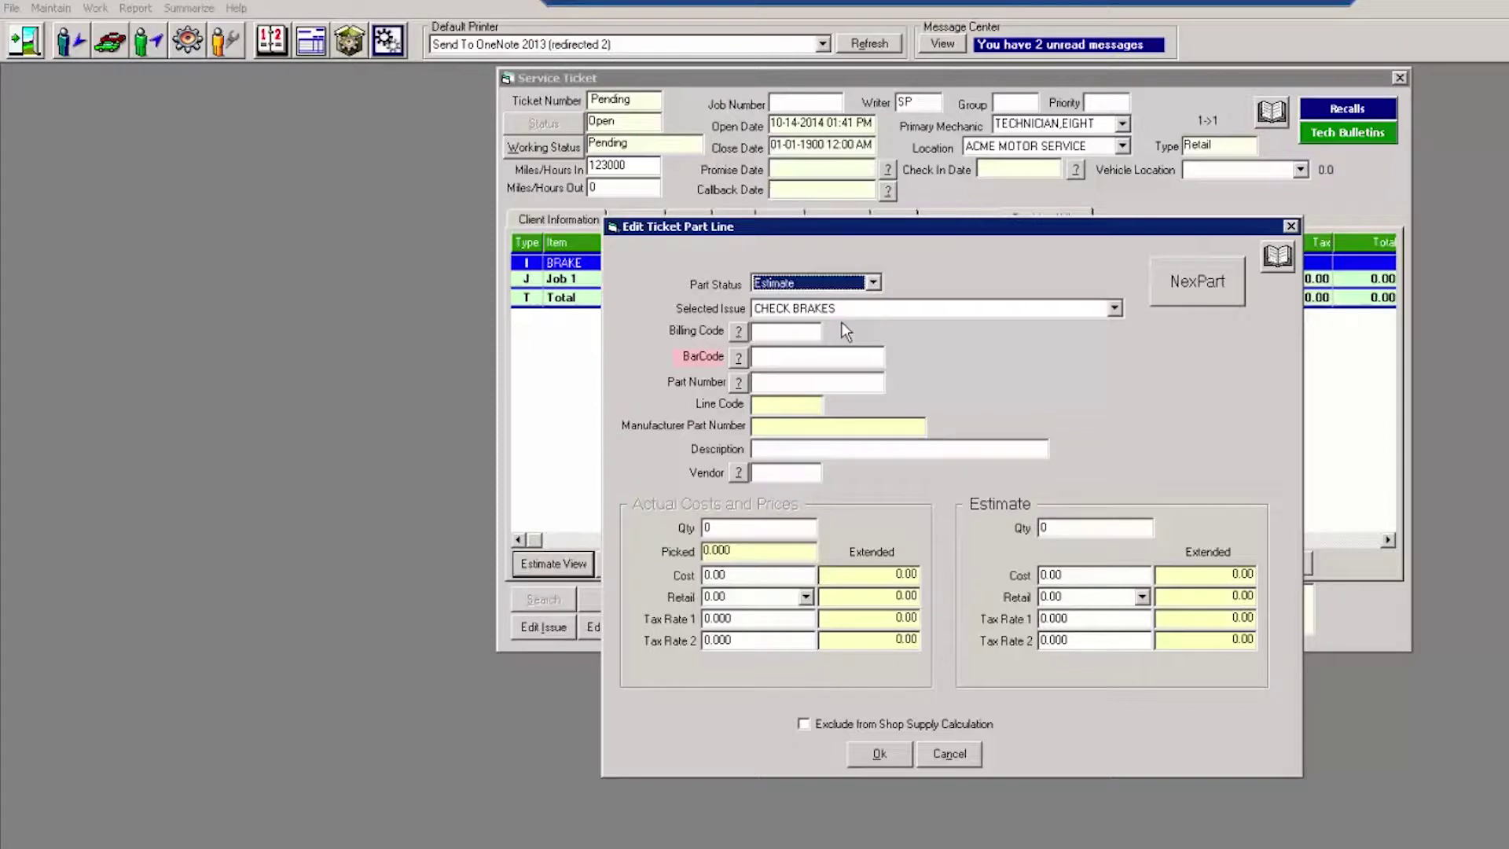
key("Tab")
key("Tab")
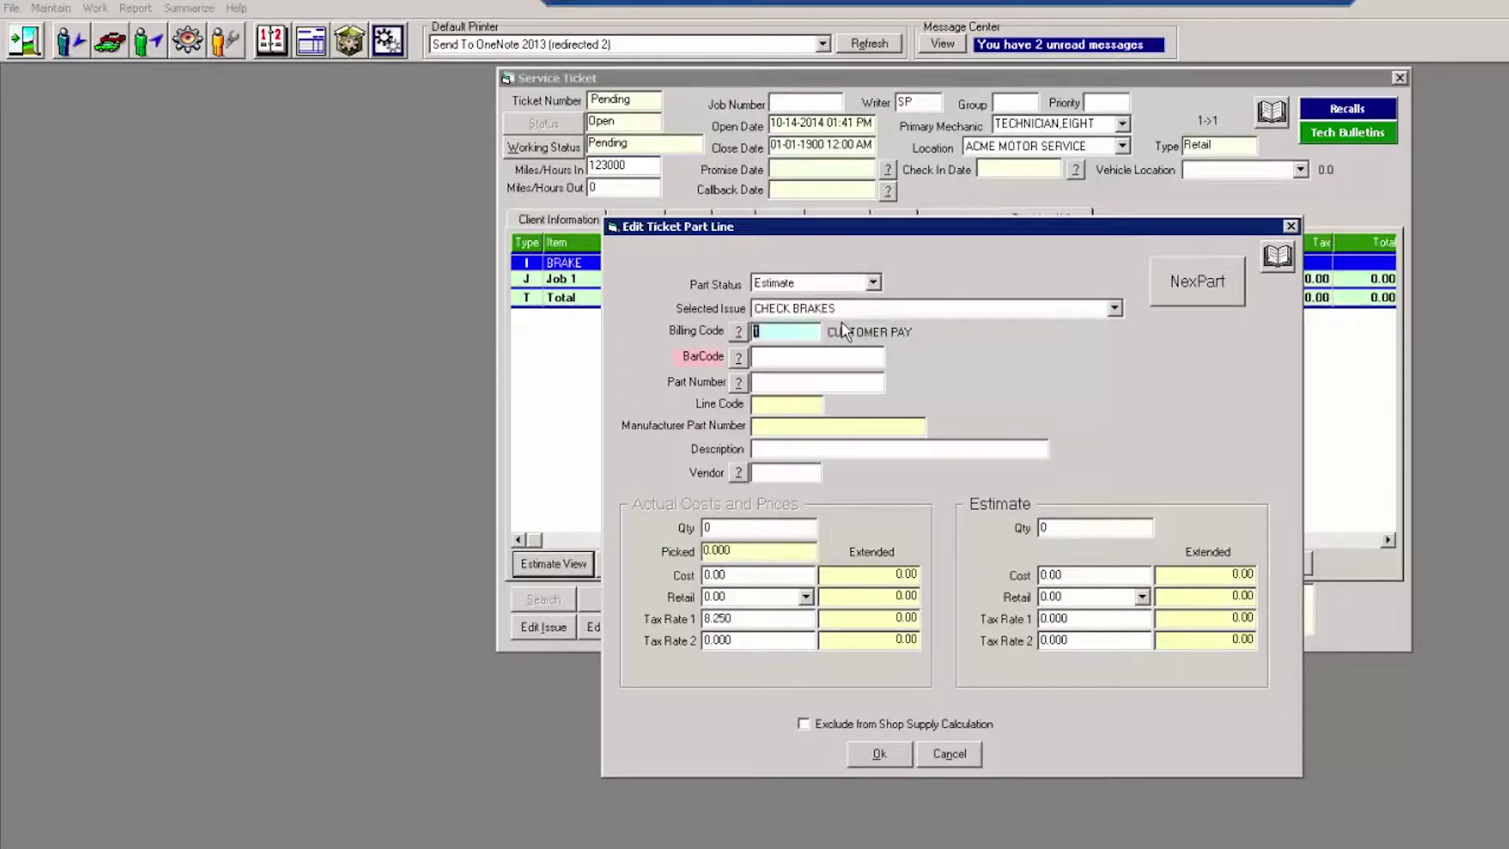
key("Tab")
key("Tab")
key("Tab")
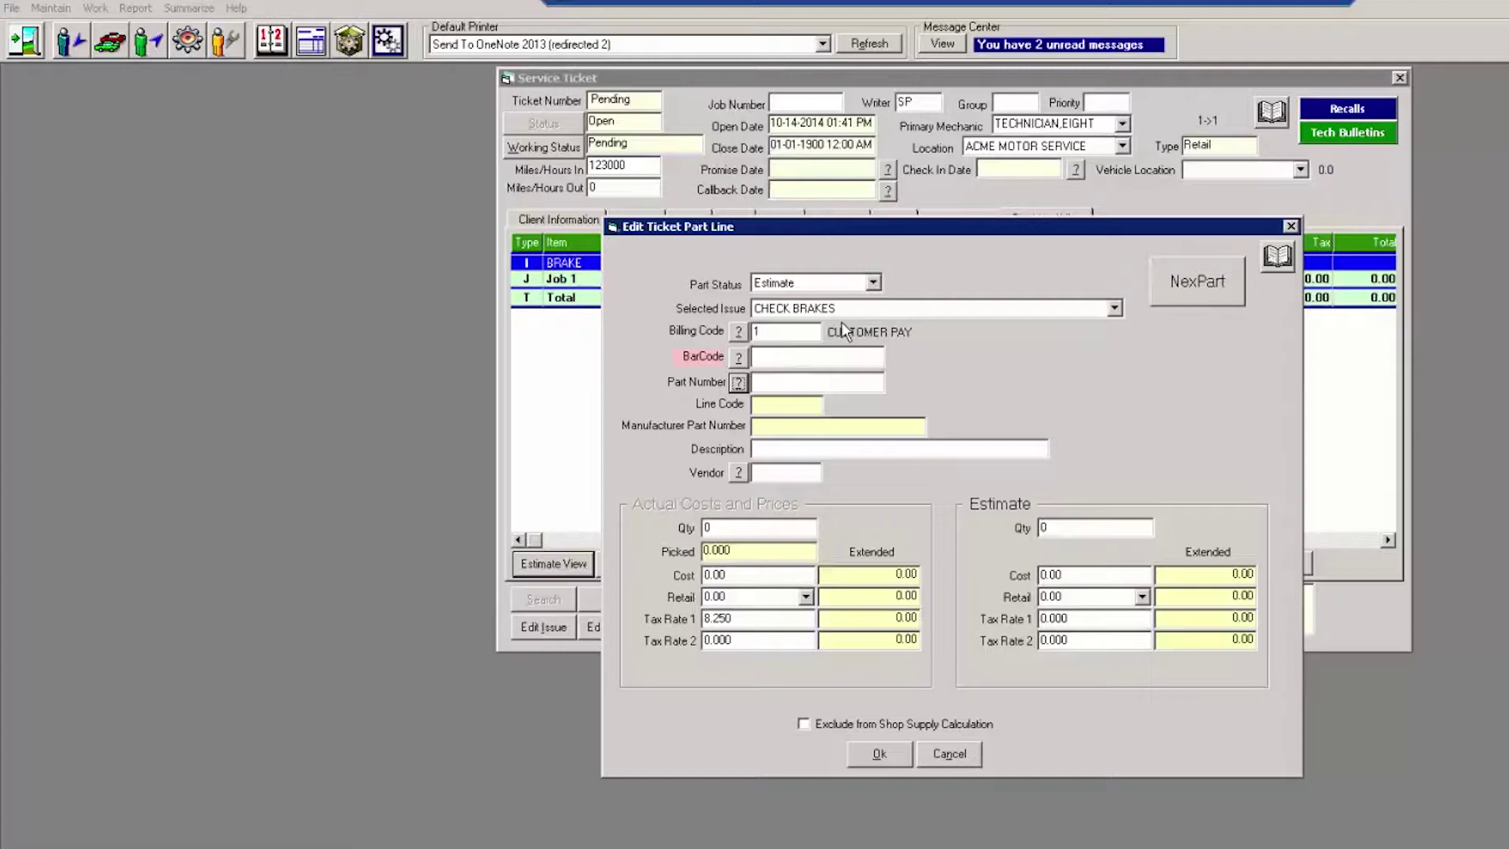
key("Tab")
key("Tab")
key("Tab")
key("Tab")
key("Tab")
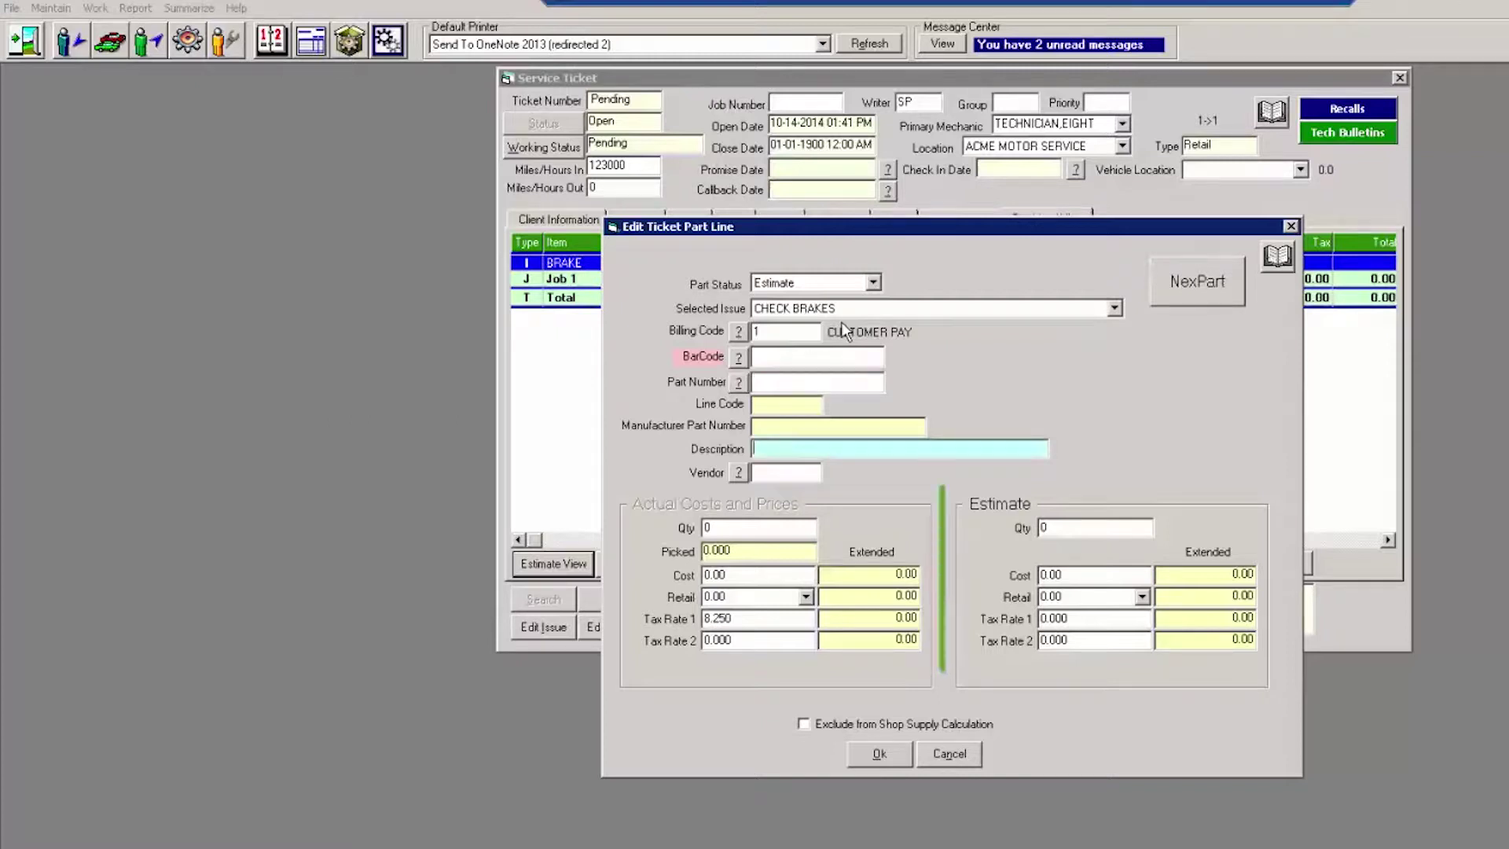
type("1")
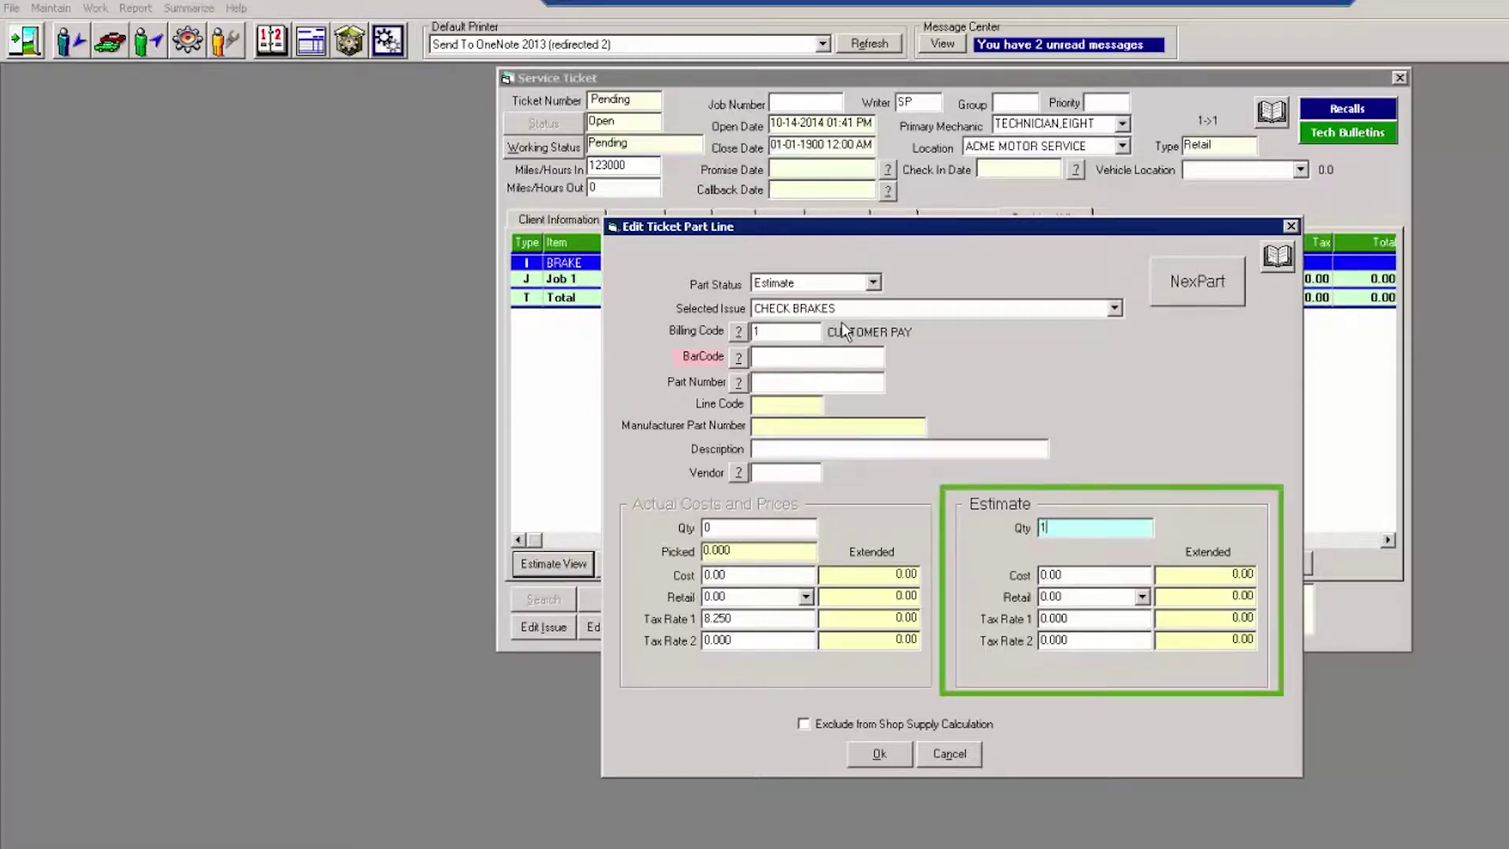
key("Tab")
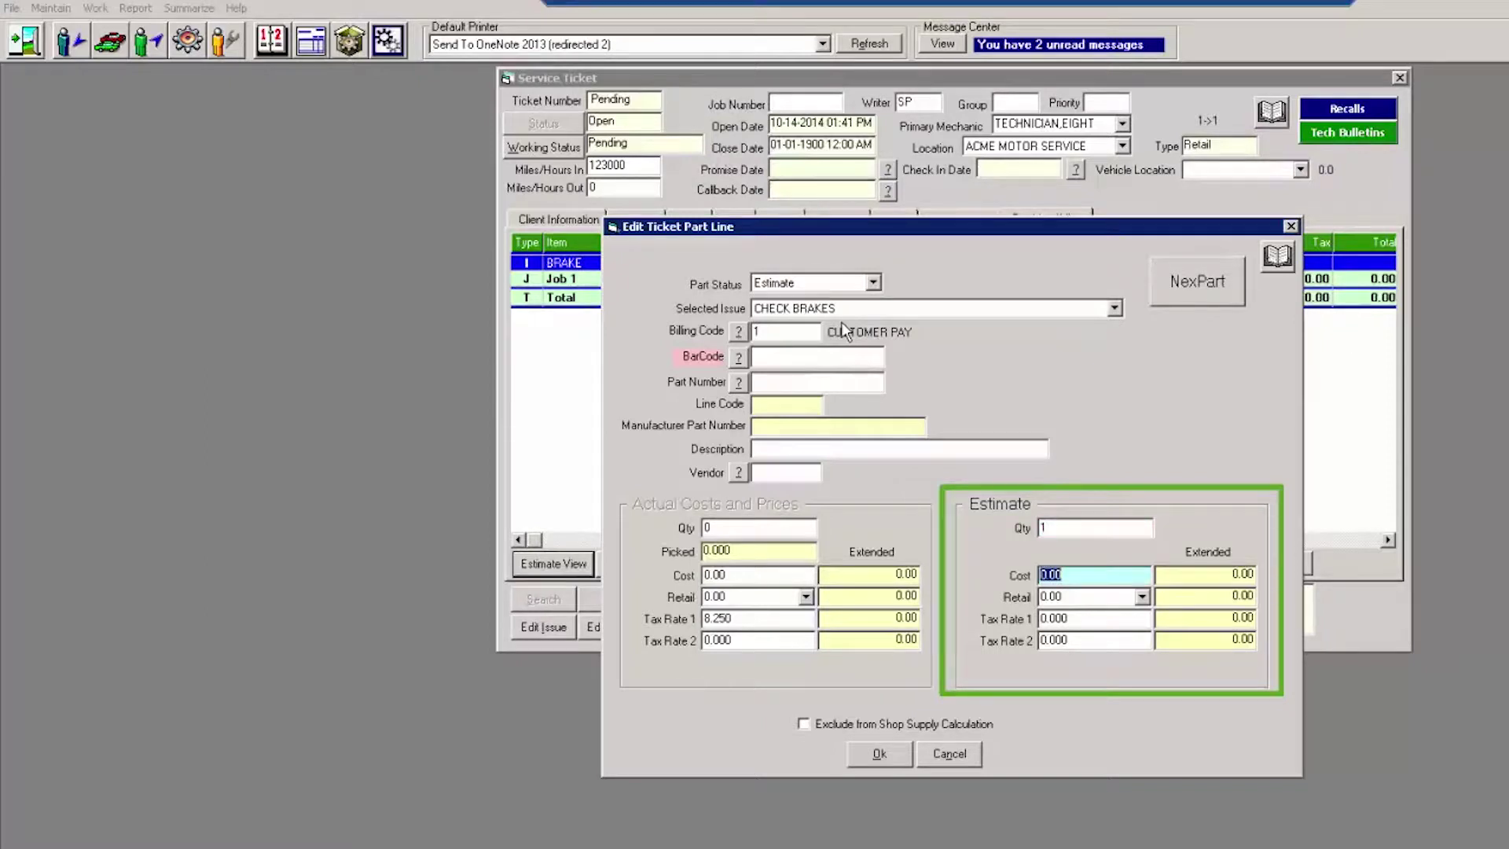
type("45.00")
key("Tab")
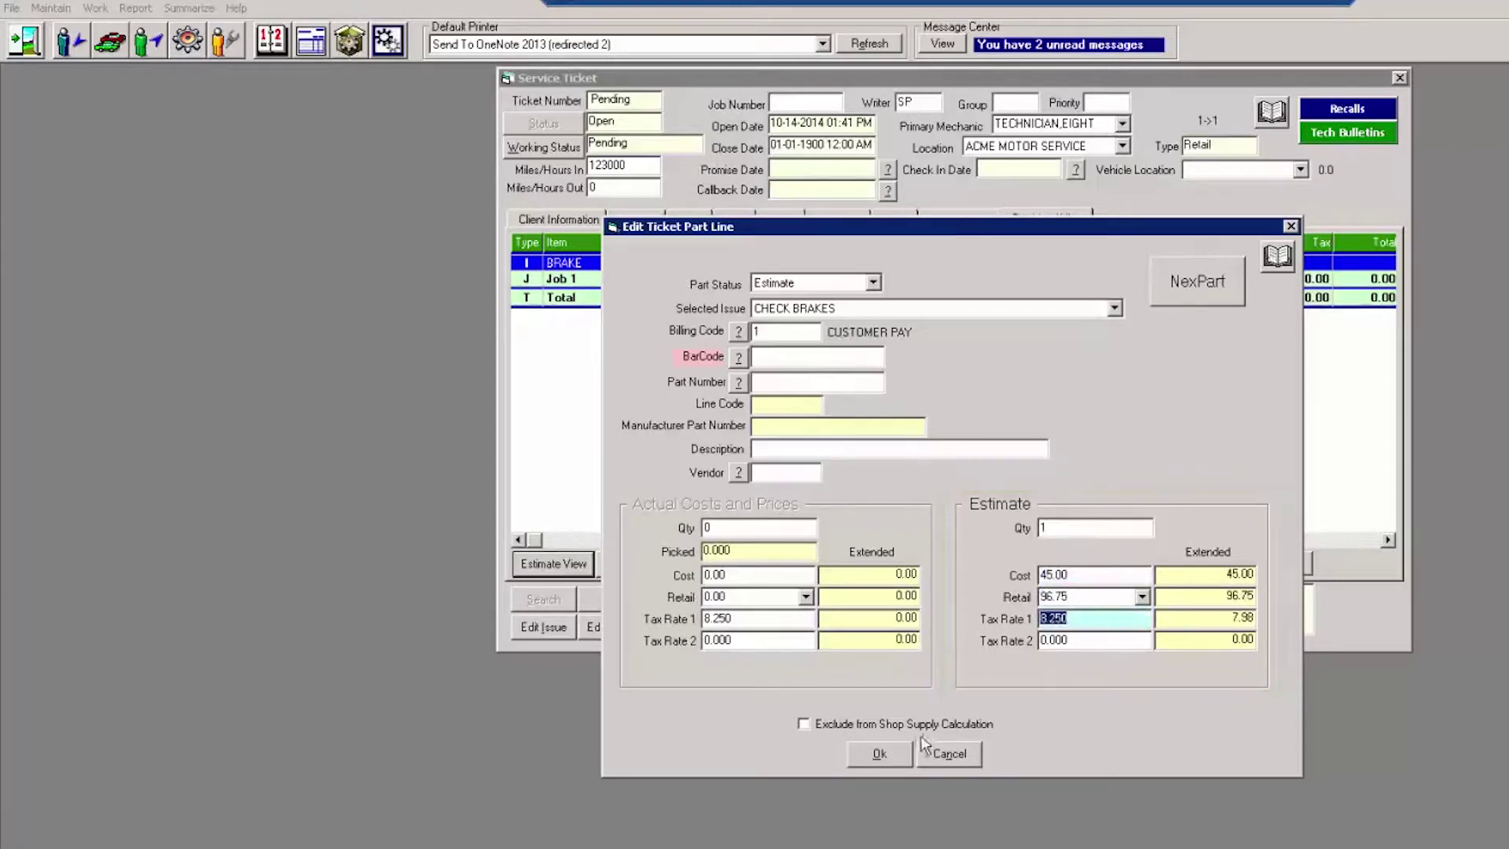
left_click(880, 754)
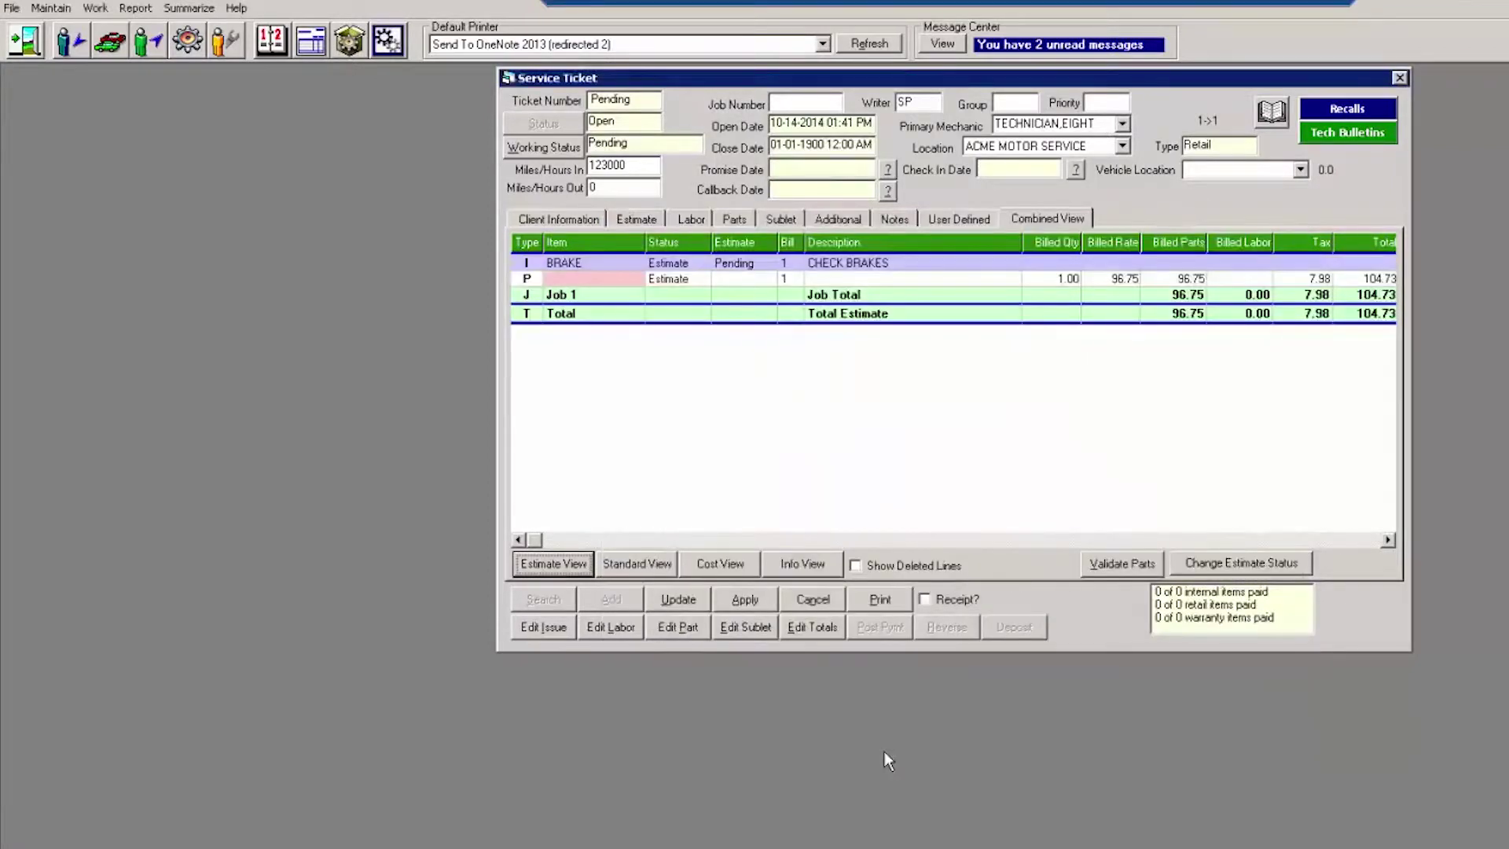
Start a labor line for the CHECK BRAKES issue with BRAKE CHECK as the description of work.
left_click(606, 284)
right_click(890, 259)
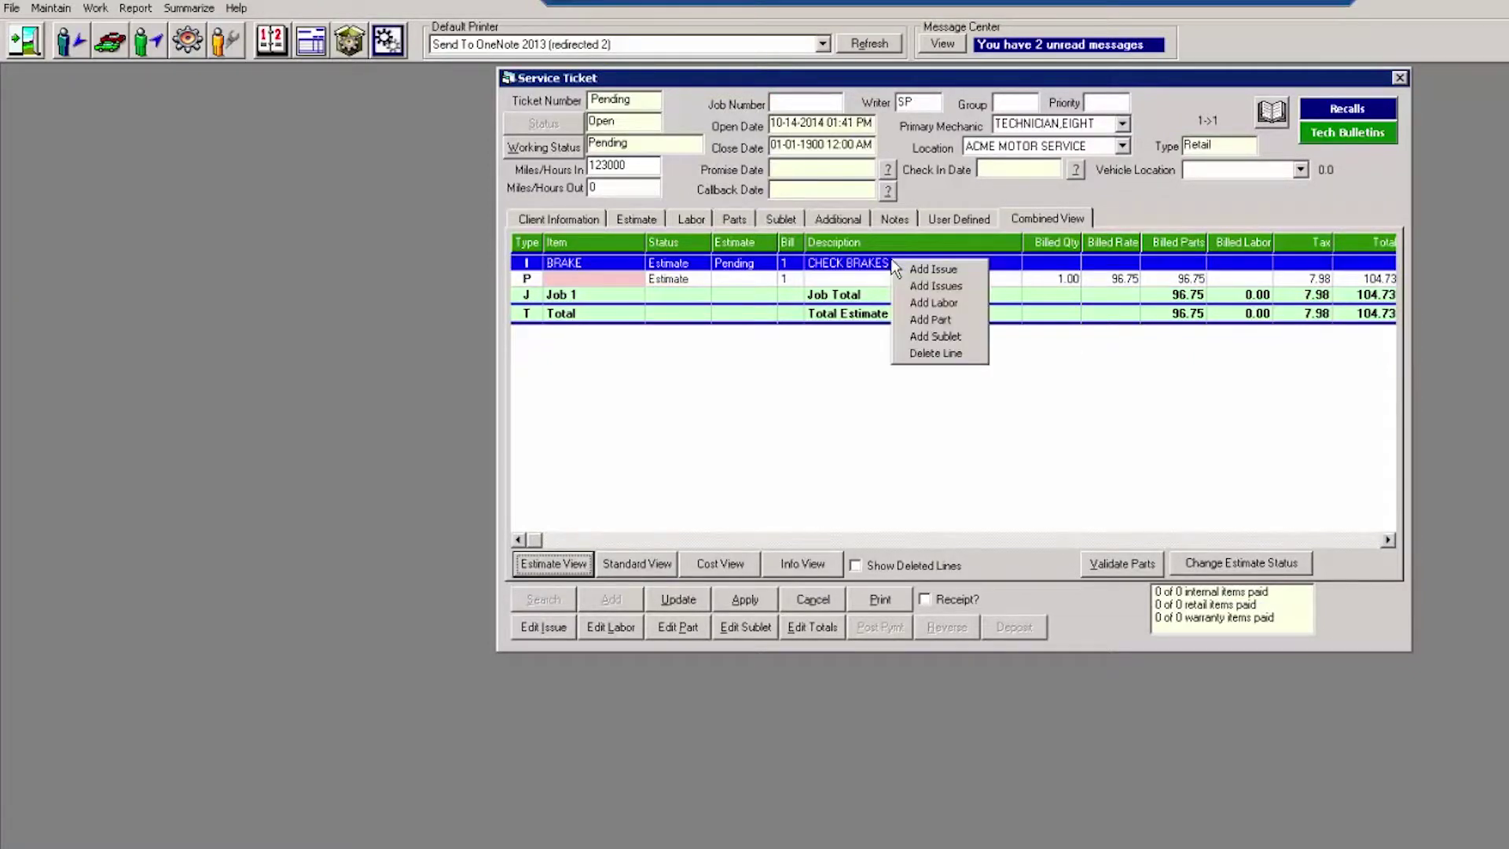
left_click(938, 302)
key("Tab")
key("Tab")
key("Tab")
key("Tab")
key("Tab")
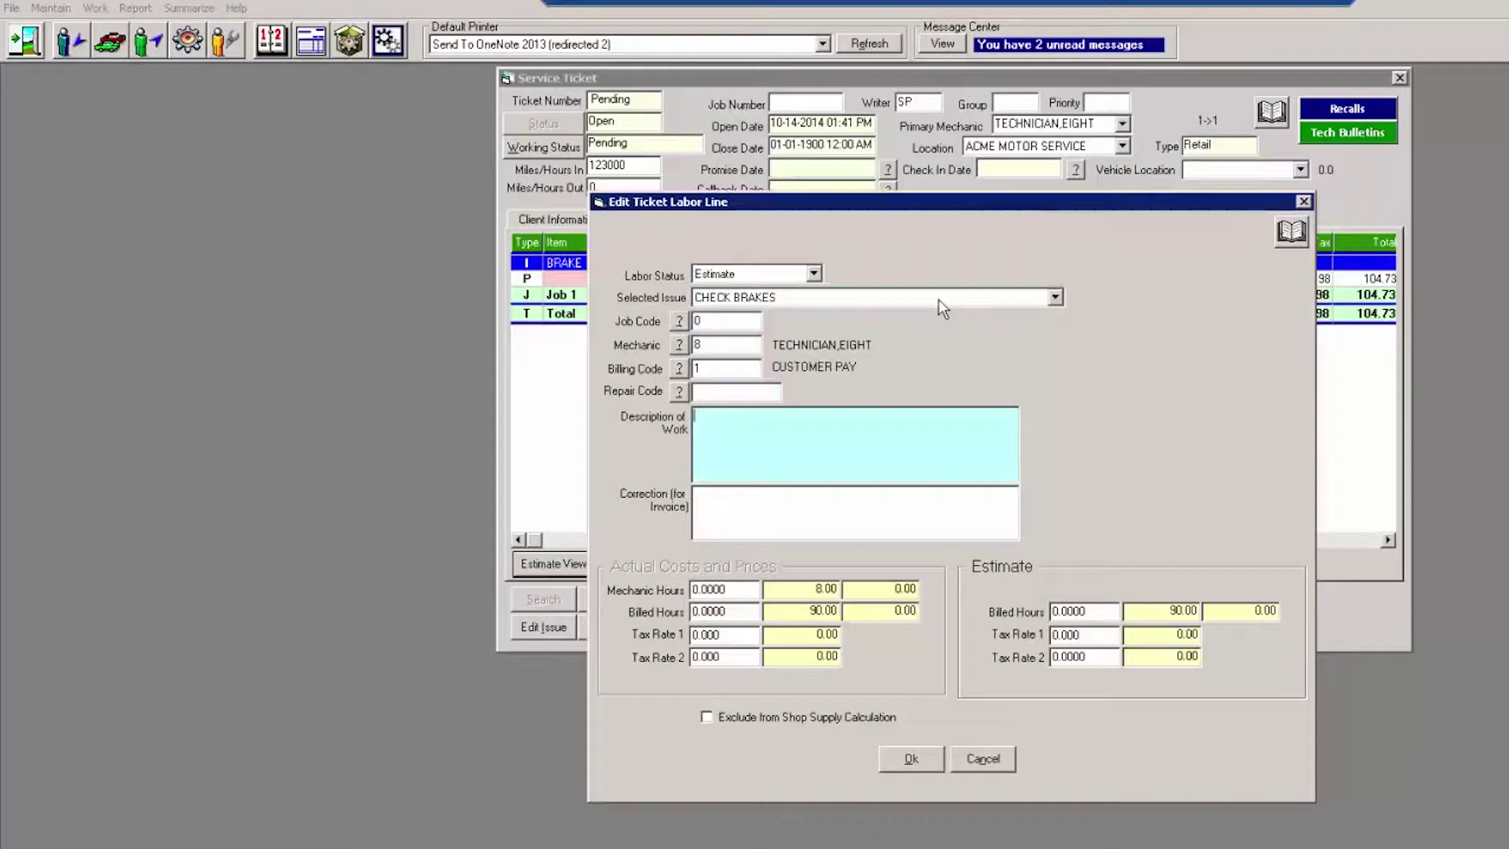
type("BRAKE CHECK")
key("Tab")
Set the labor line's estimated billed hours to 0.3 and save the line.
key("Tab")
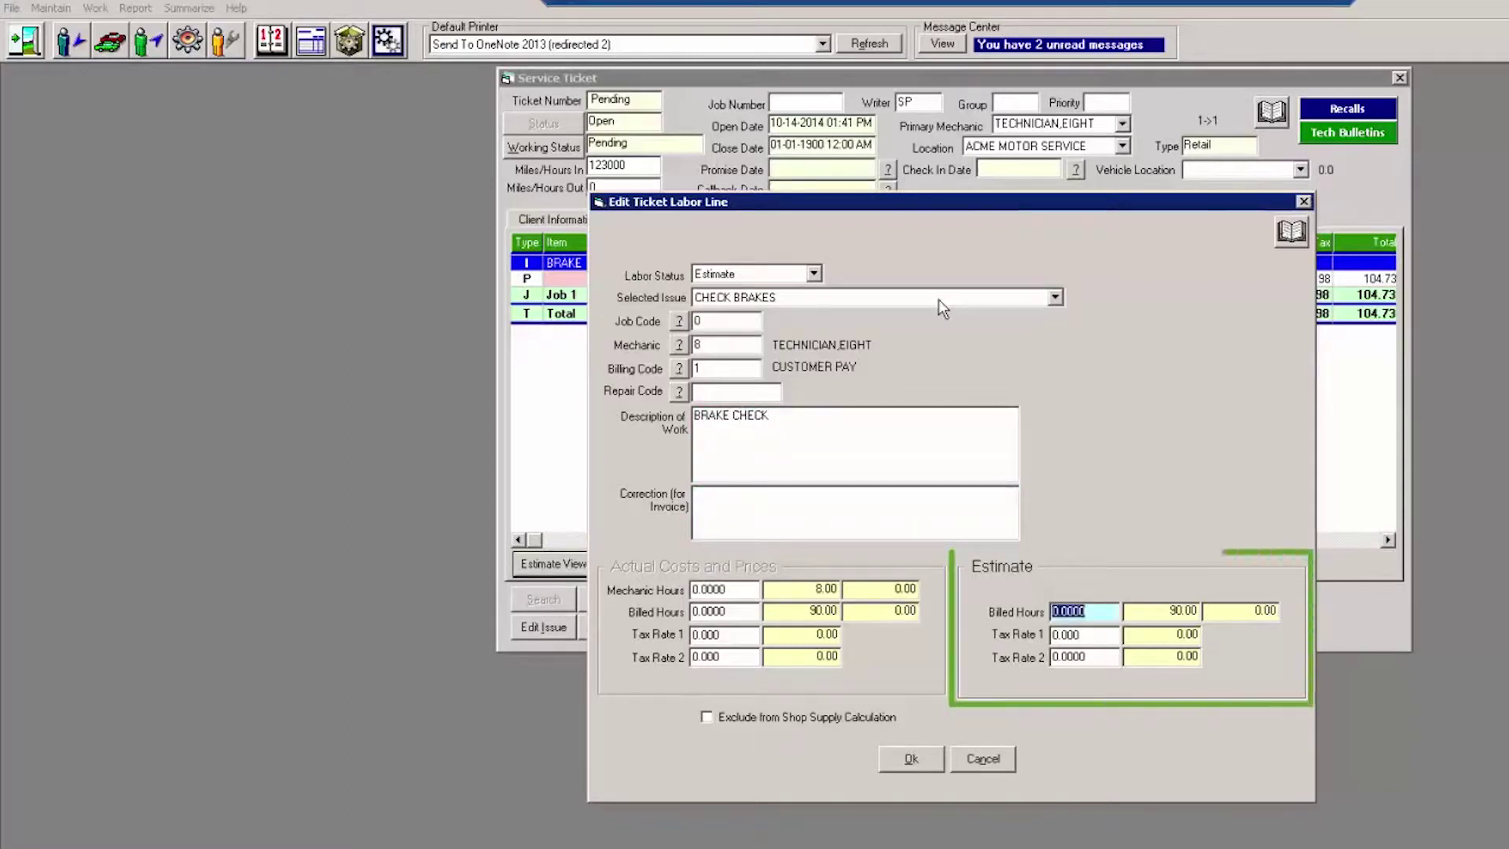
type(".3")
key("Tab")
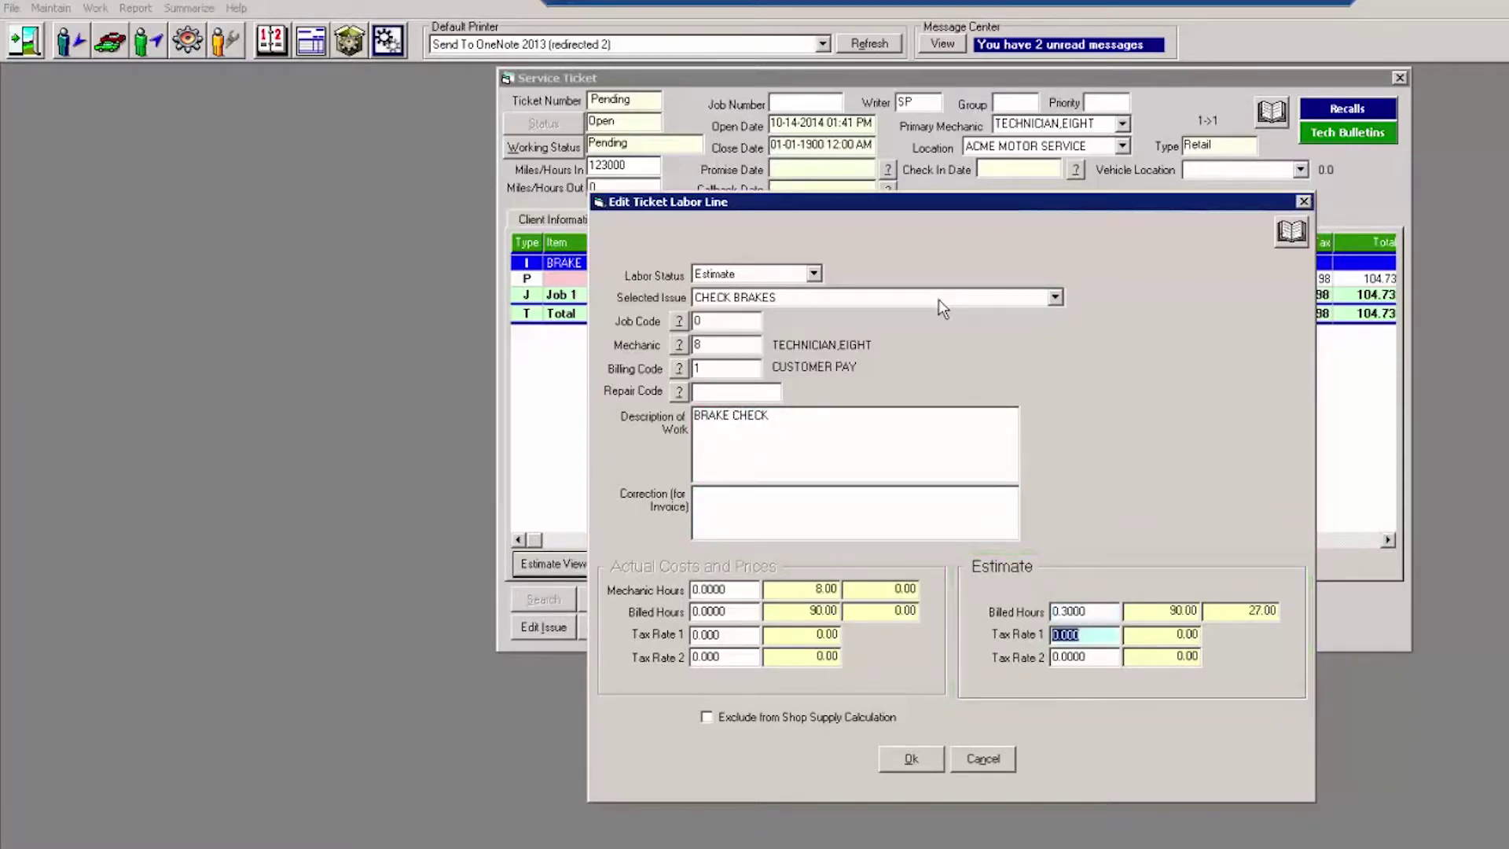
key("Tab")
key("Tab")
key("Tab")
key("Return")
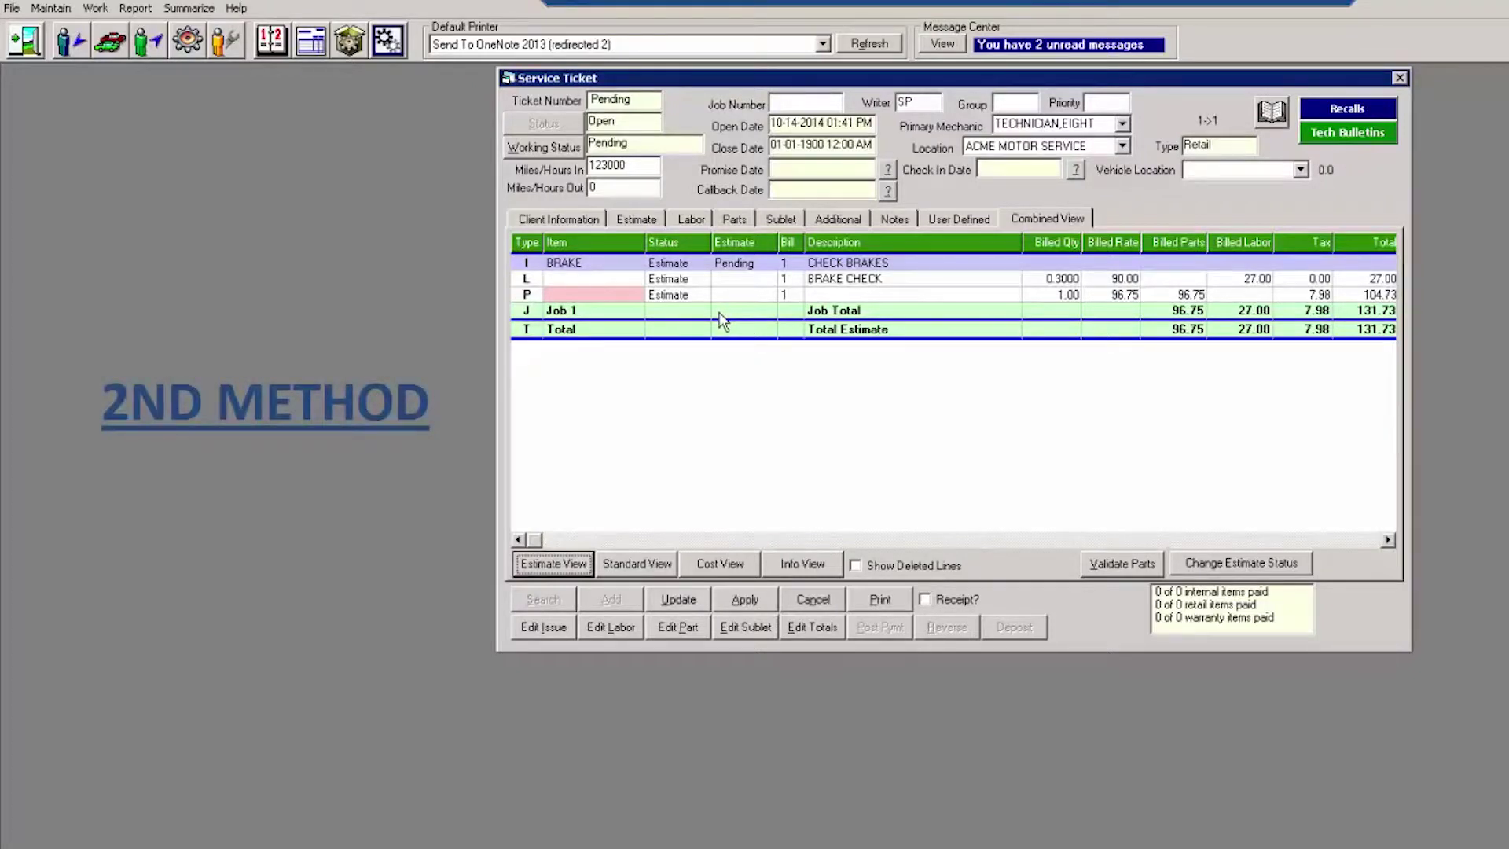
Start a second issue on the ticket using the code BRAKE (CHECK BRAKES).
right_click(725, 398)
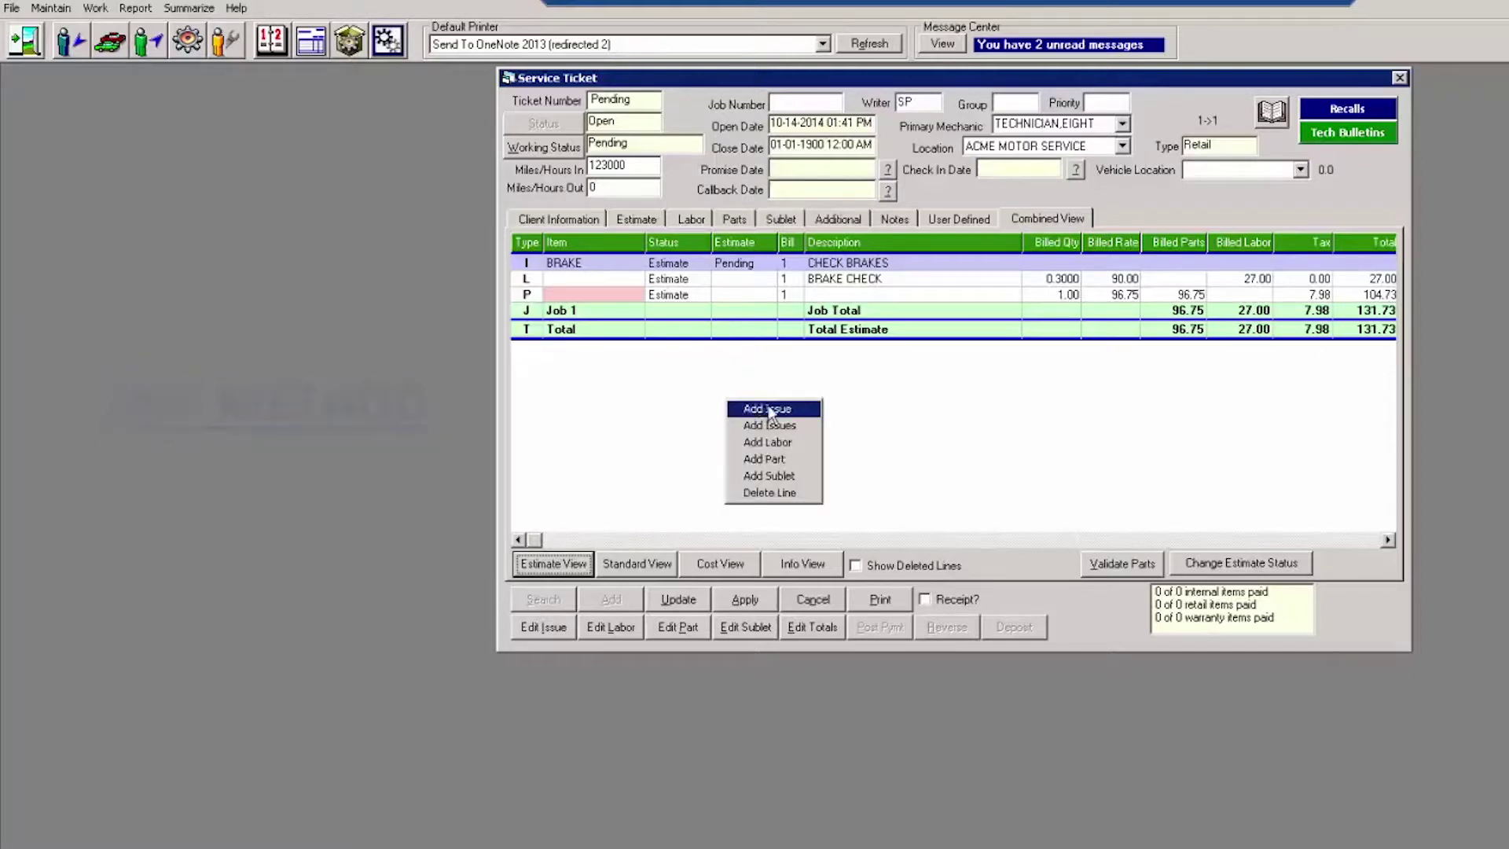
left_click(768, 409)
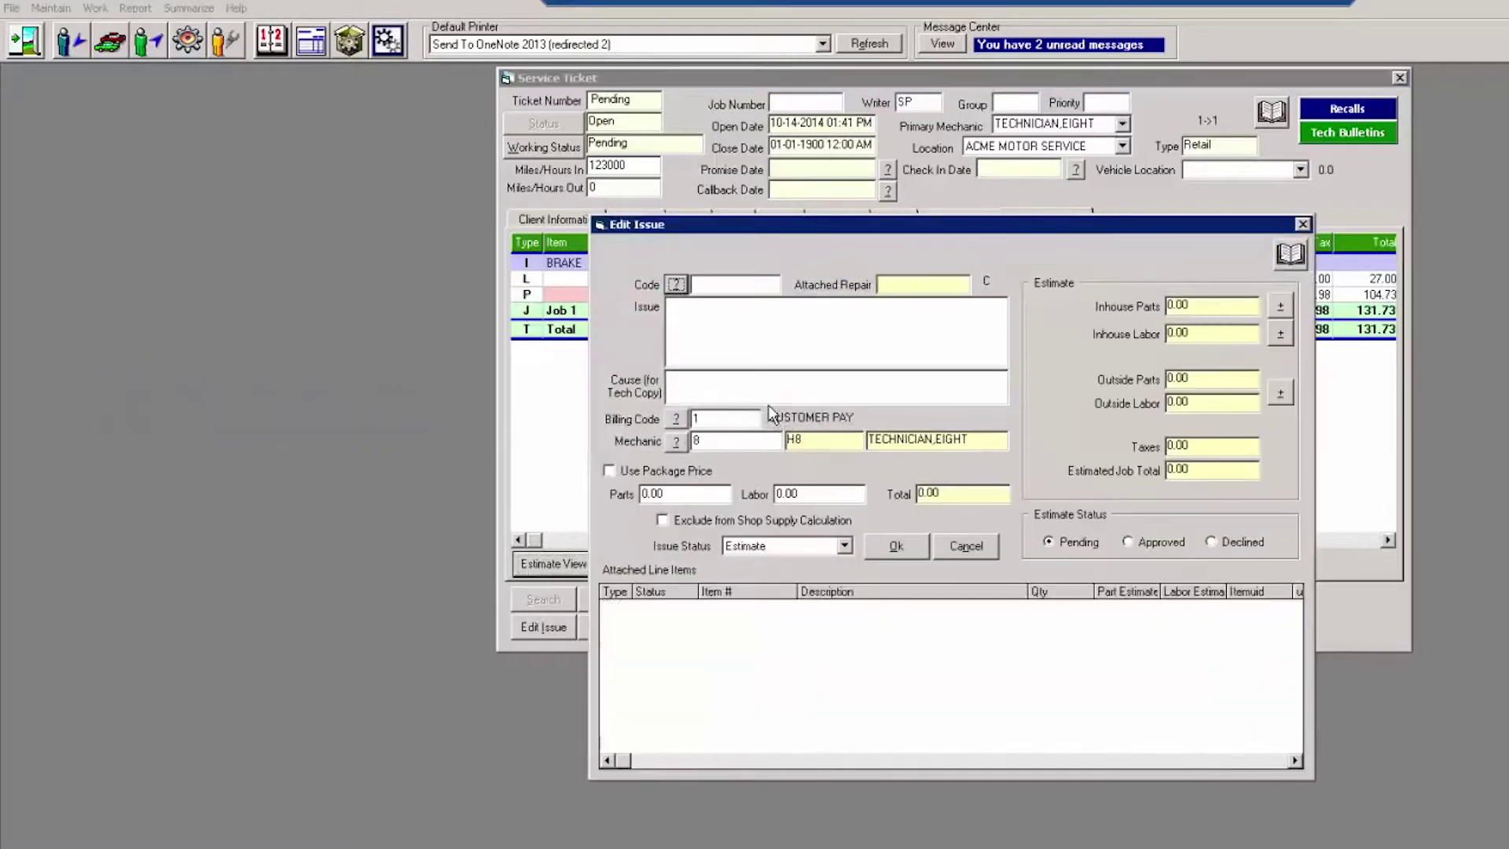
left_click(676, 284)
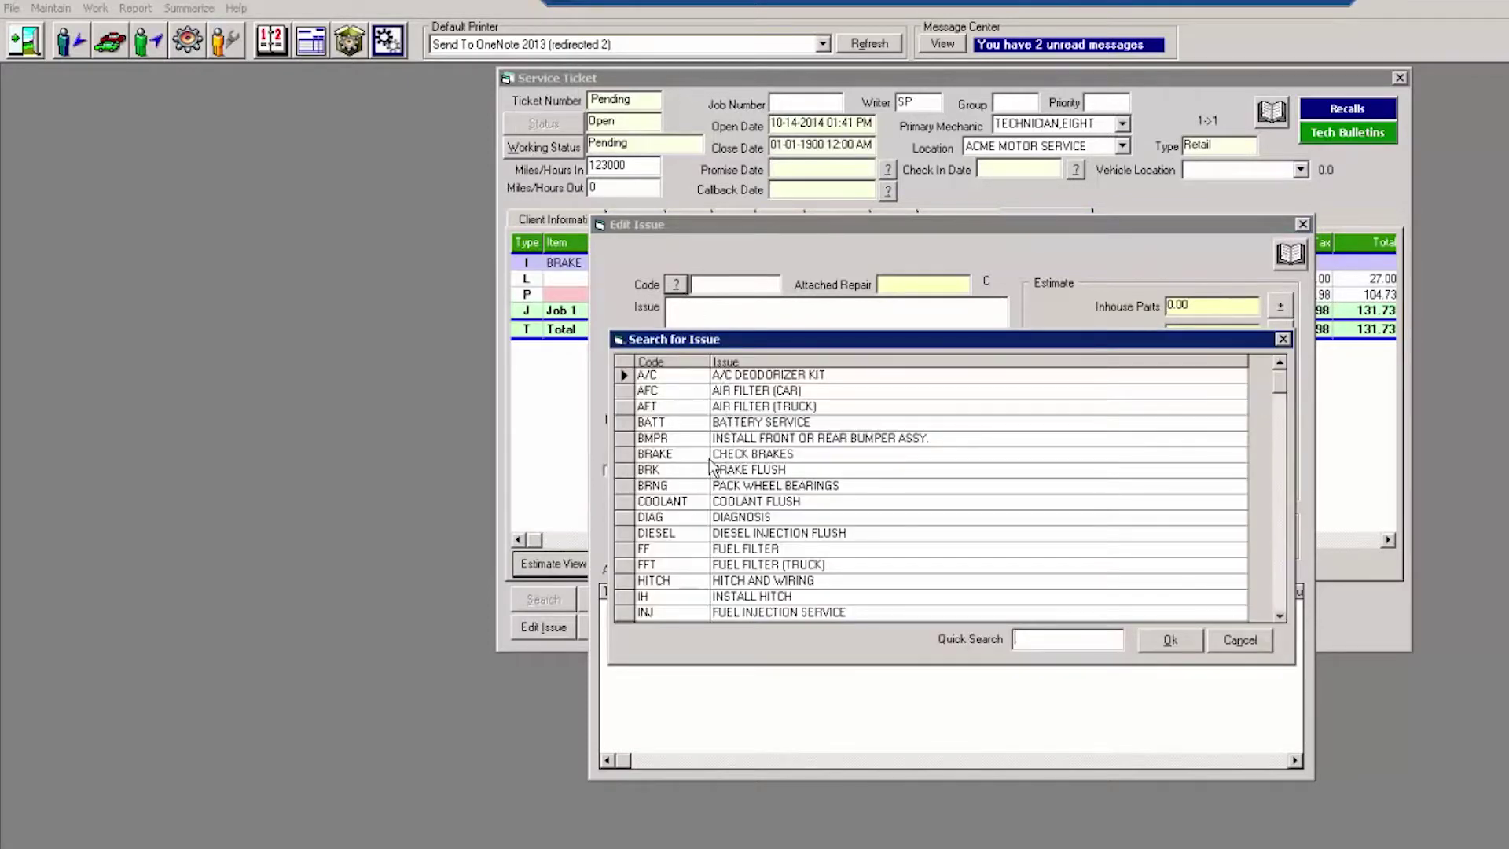
left_click(624, 454)
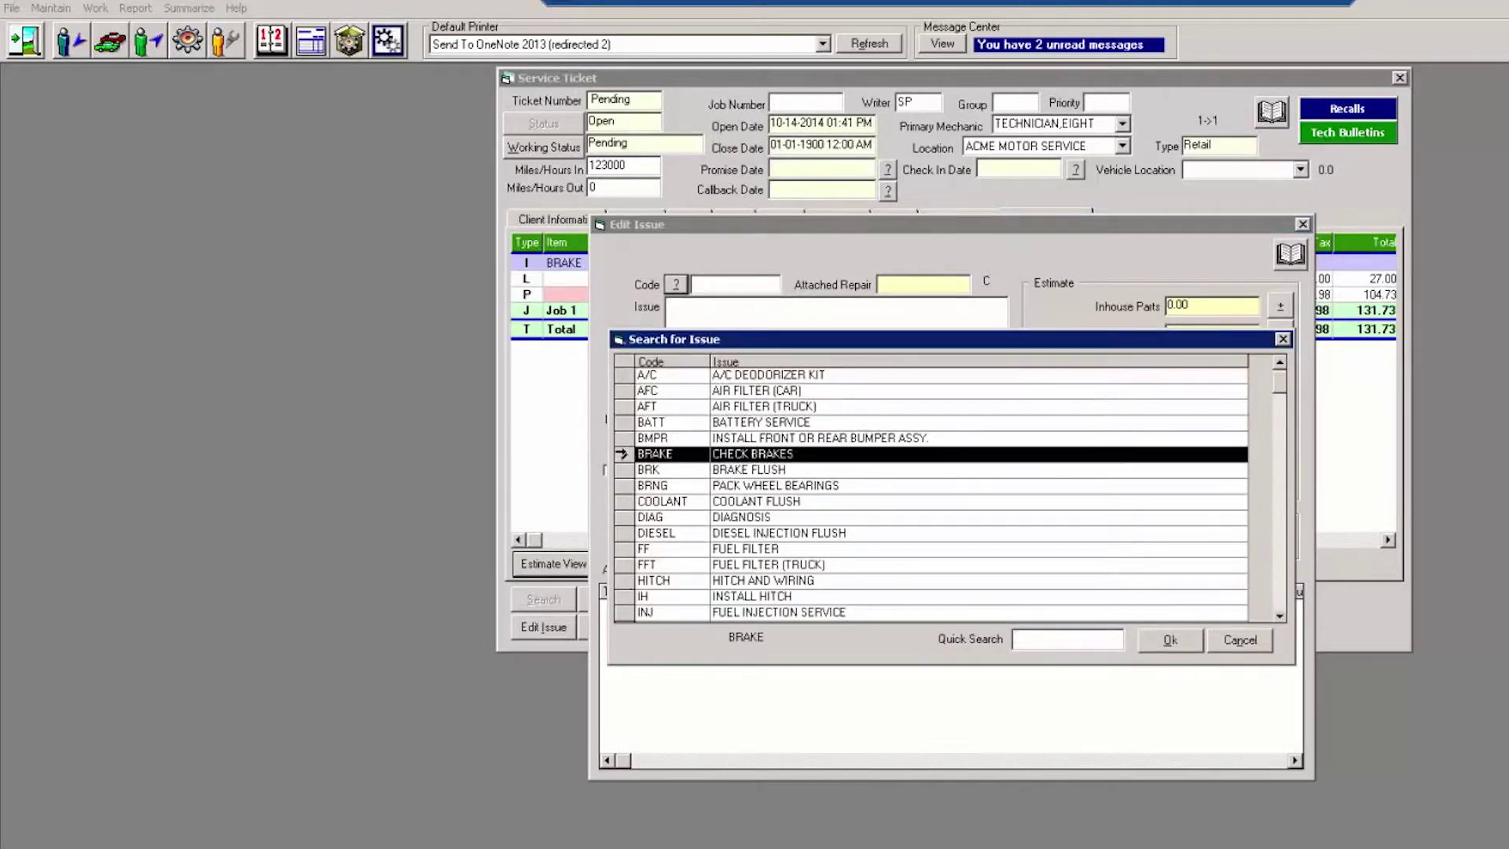
left_click(1170, 642)
key("Tab")
key("Tab")
key("Tab")
key("Tab")
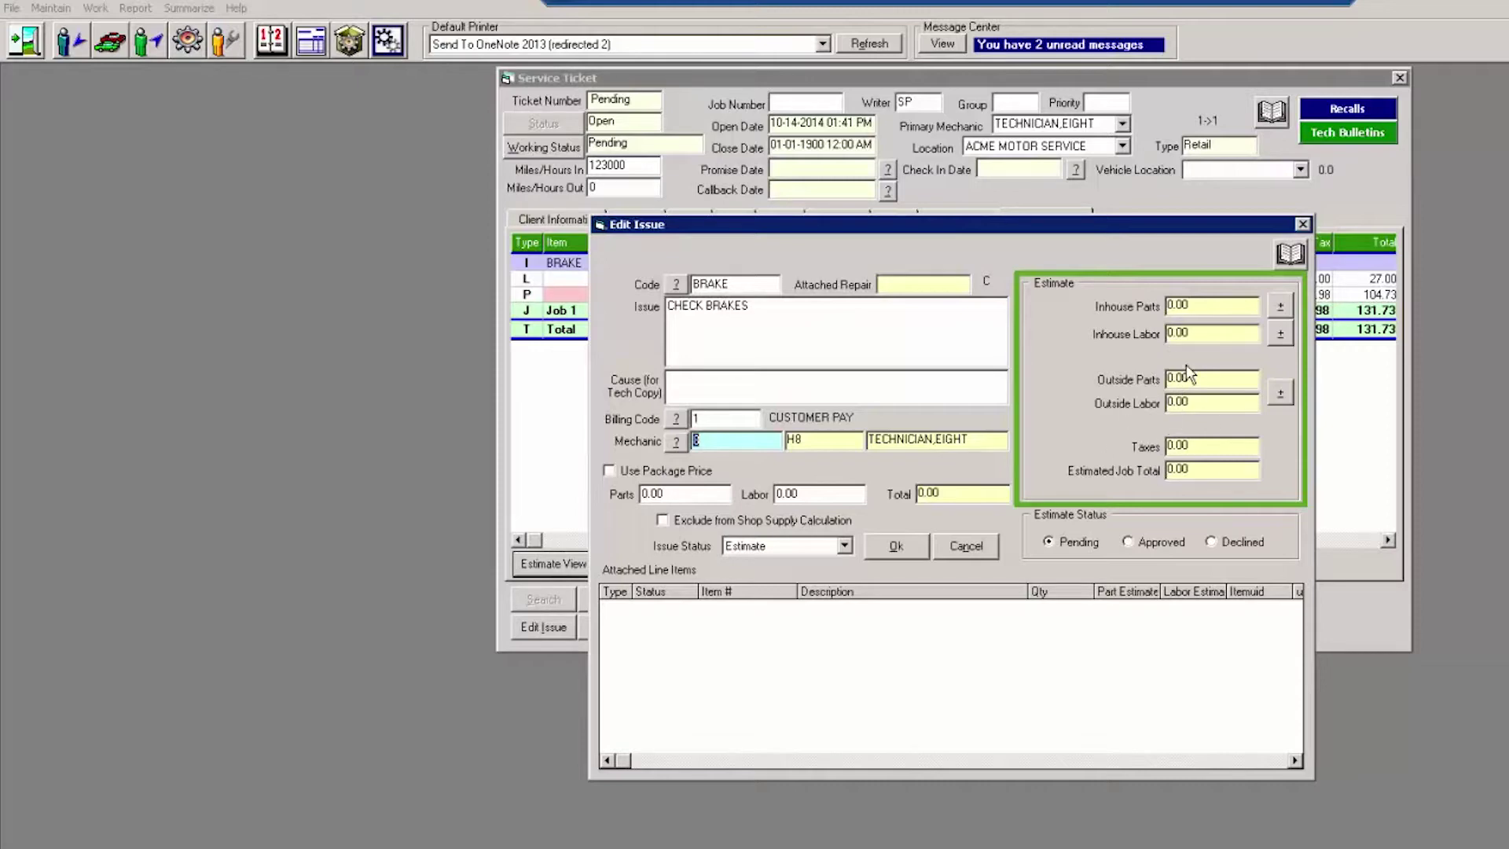
Add an in-house part to the second CHECK BRAKES issue's estimate with quantity 1 and cost 45.00.
left_click(1281, 307)
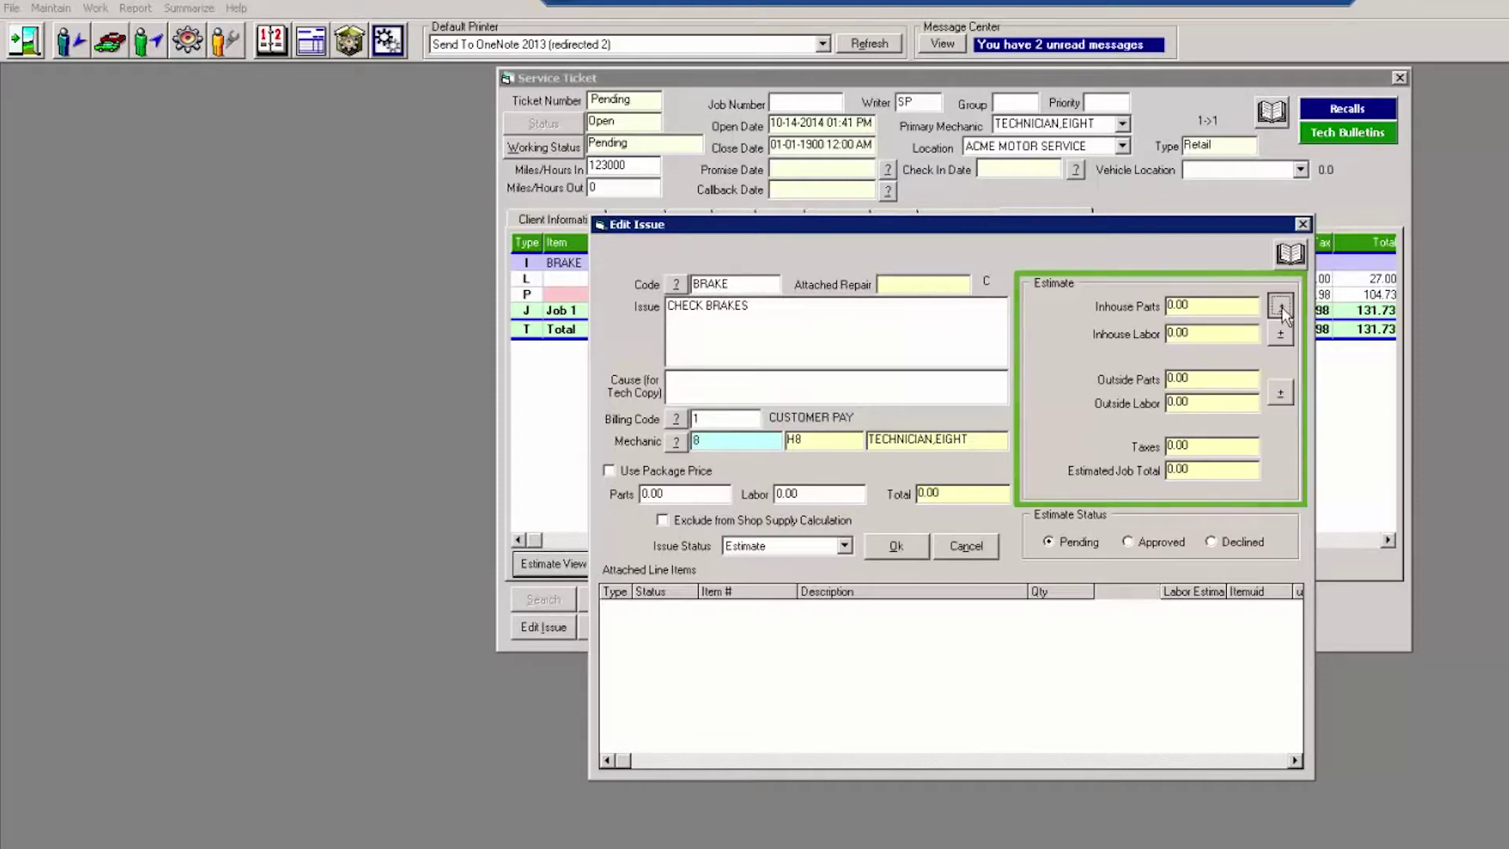
key("Tab")
key("Tab")
key("Tab")
key("Tab")
key("Tab")
key("Tab")
key("Tab")
key("Tab")
key("Tab")
key("Tab")
key("Tab")
left_click(1070, 525)
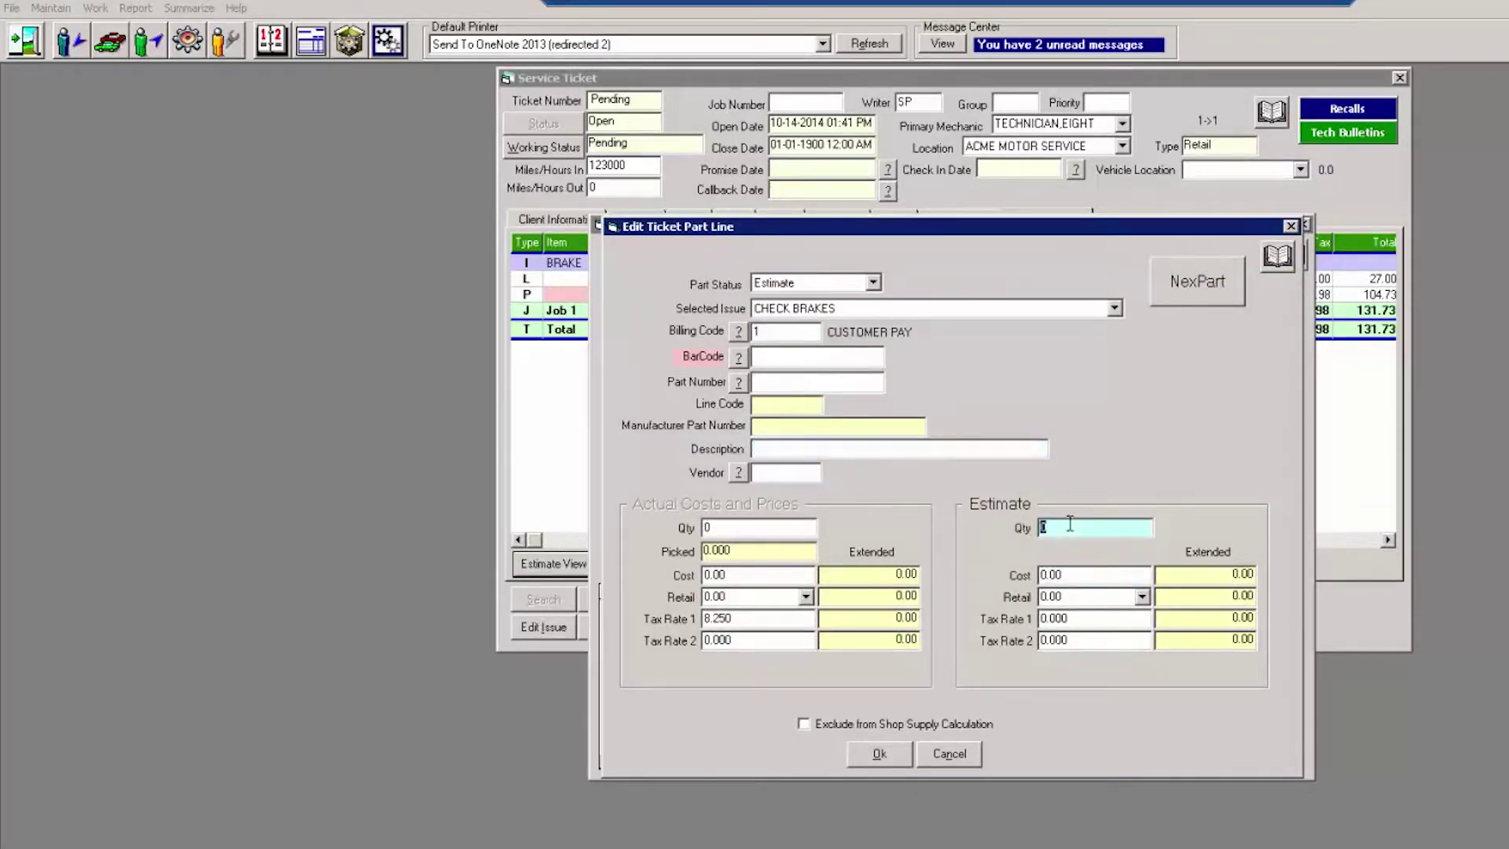
type("1")
key("Tab")
key("Tab")
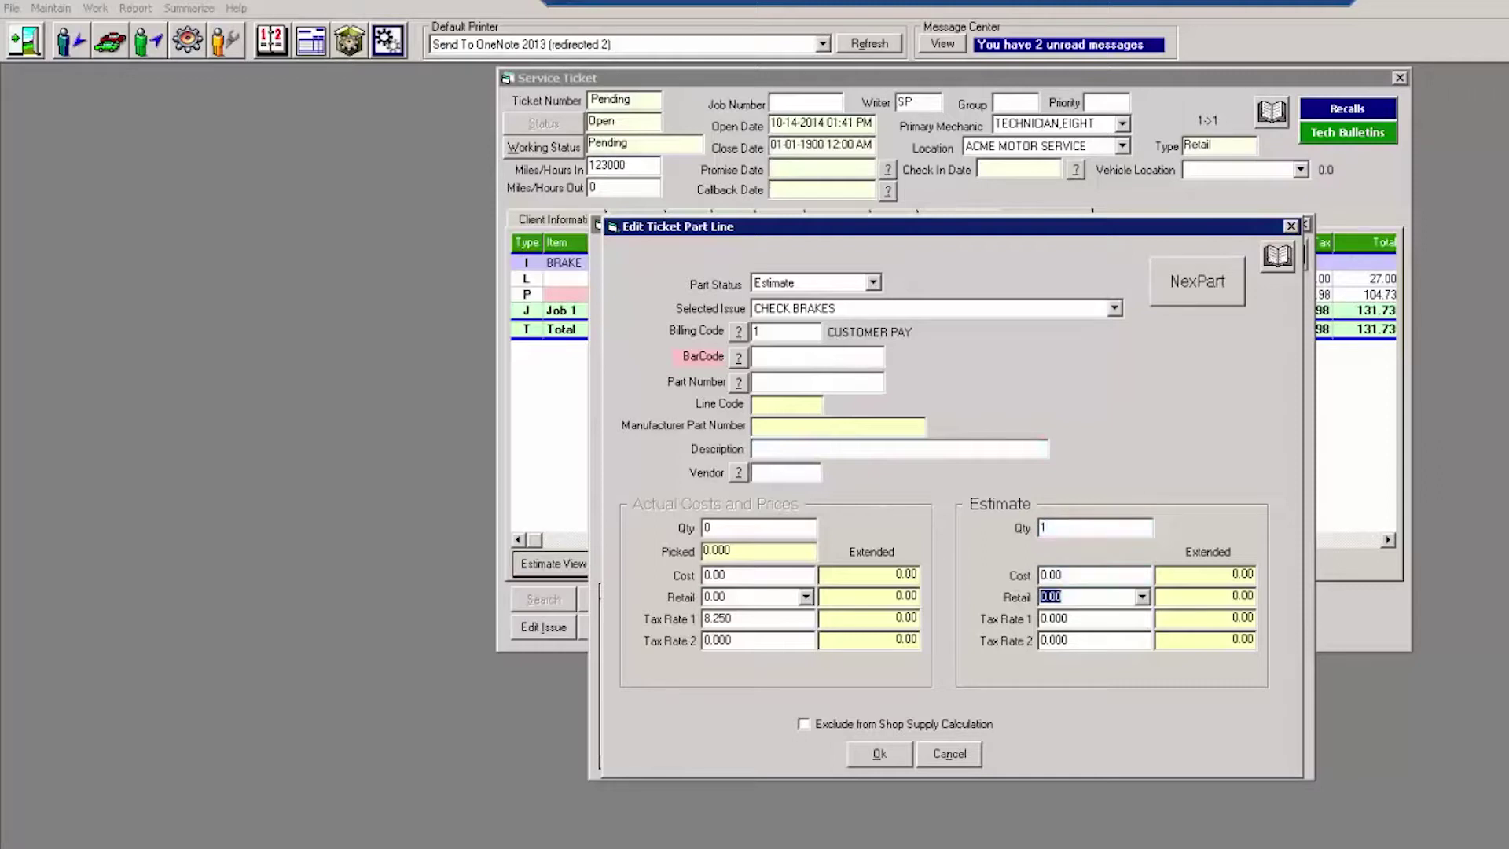
left_click(1092, 574)
type("45.00")
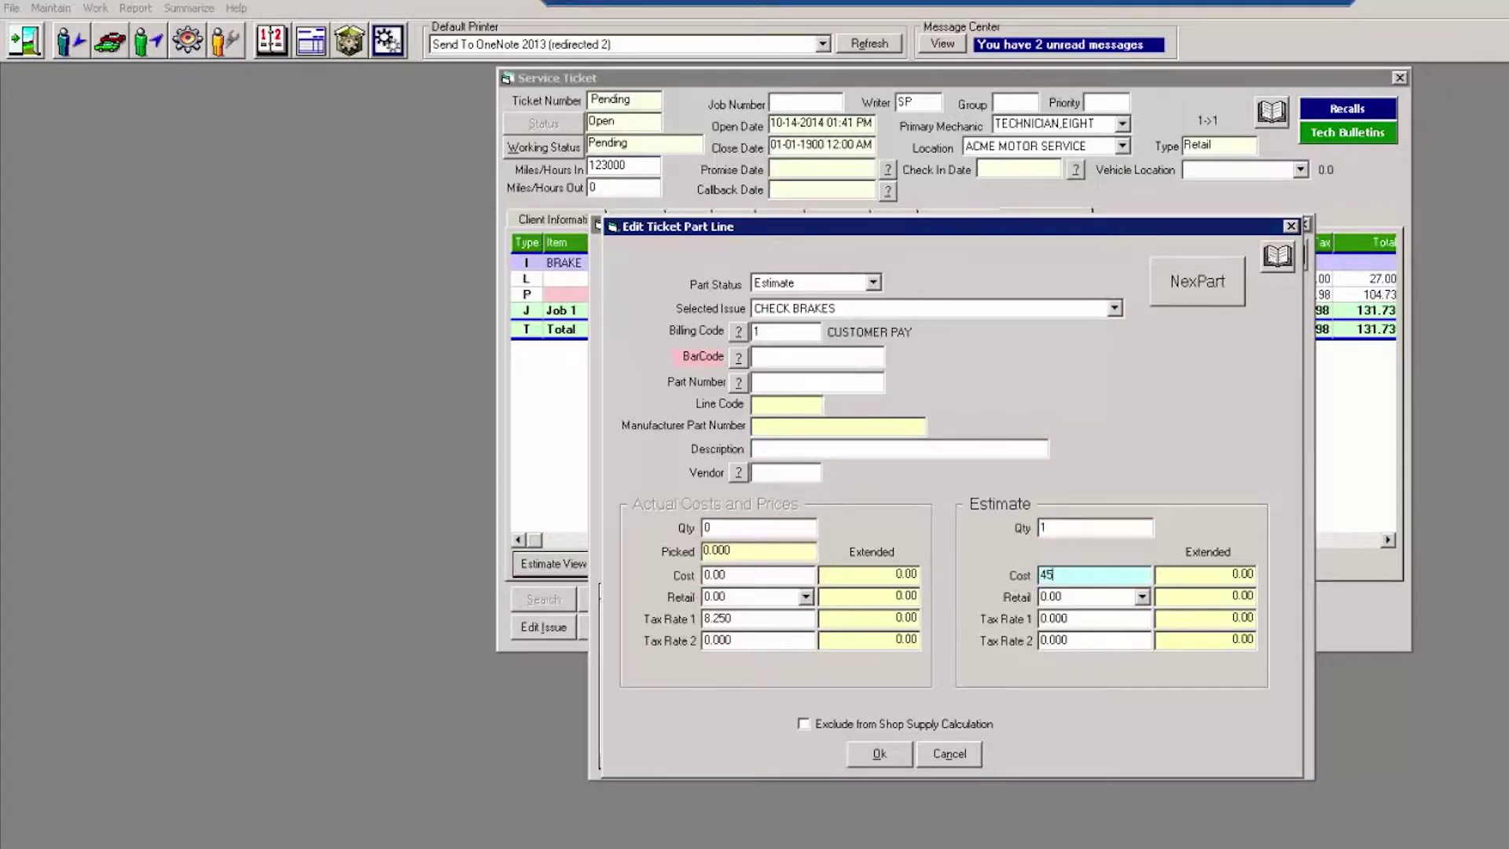
key("Tab")
key("Tab")
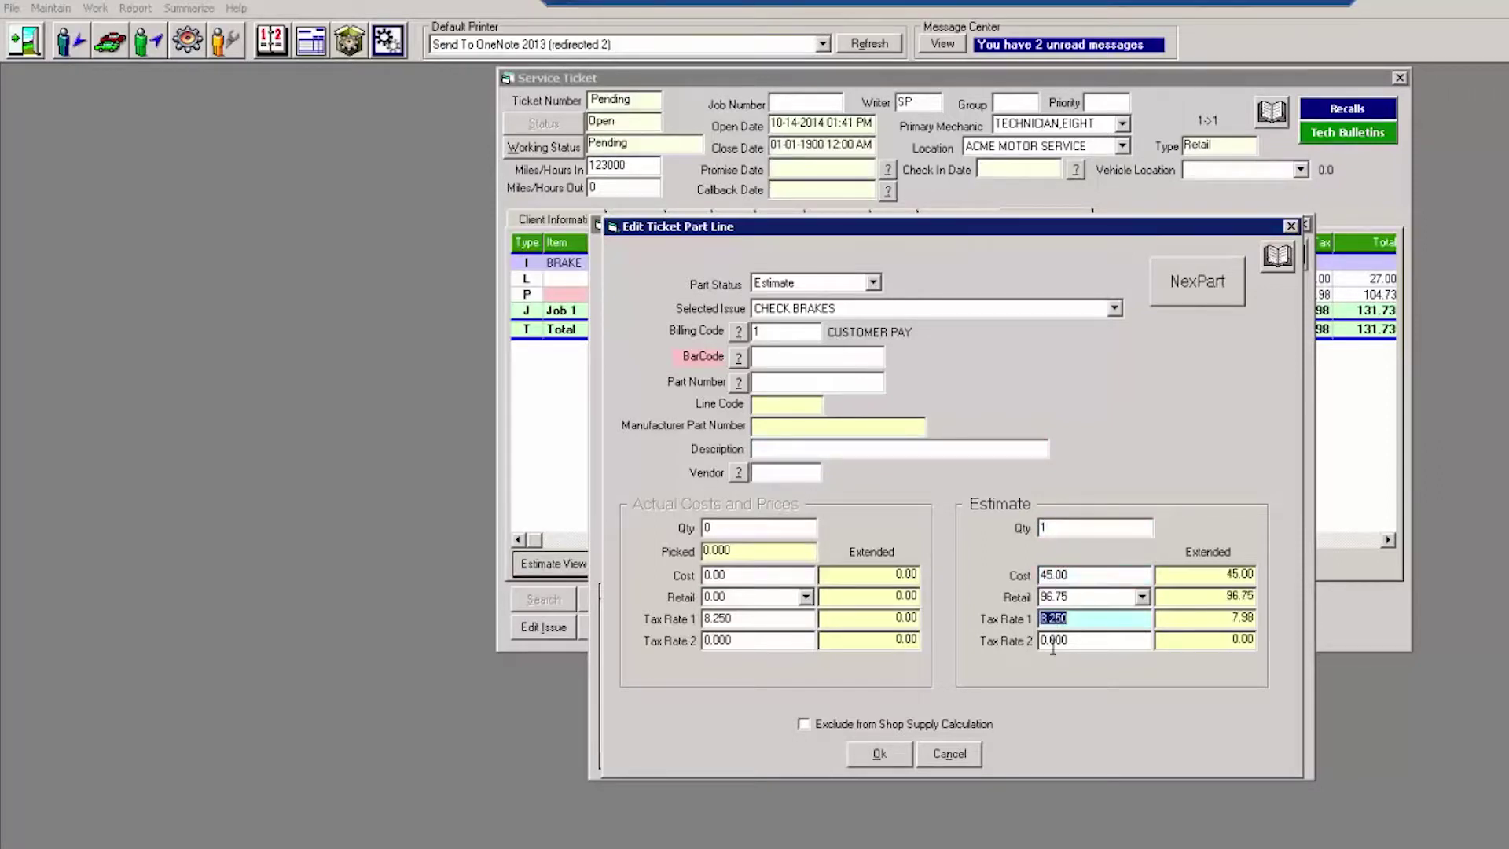
left_click(900, 754)
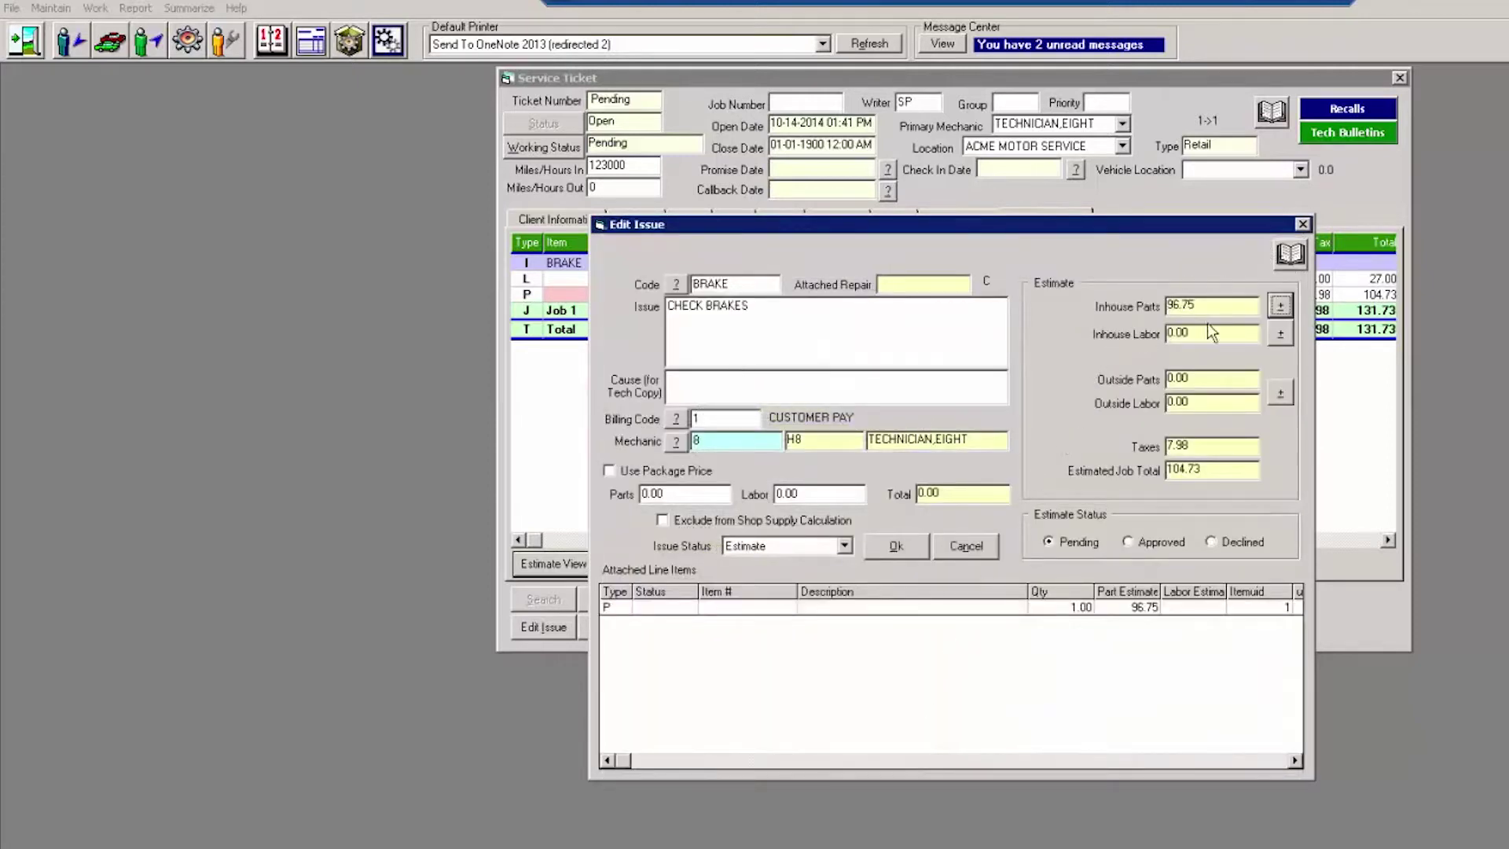
Add an in-house labor line to the second CHECK BRAKES issue with BRAKE CHECK as the description of work.
left_click(1280, 333)
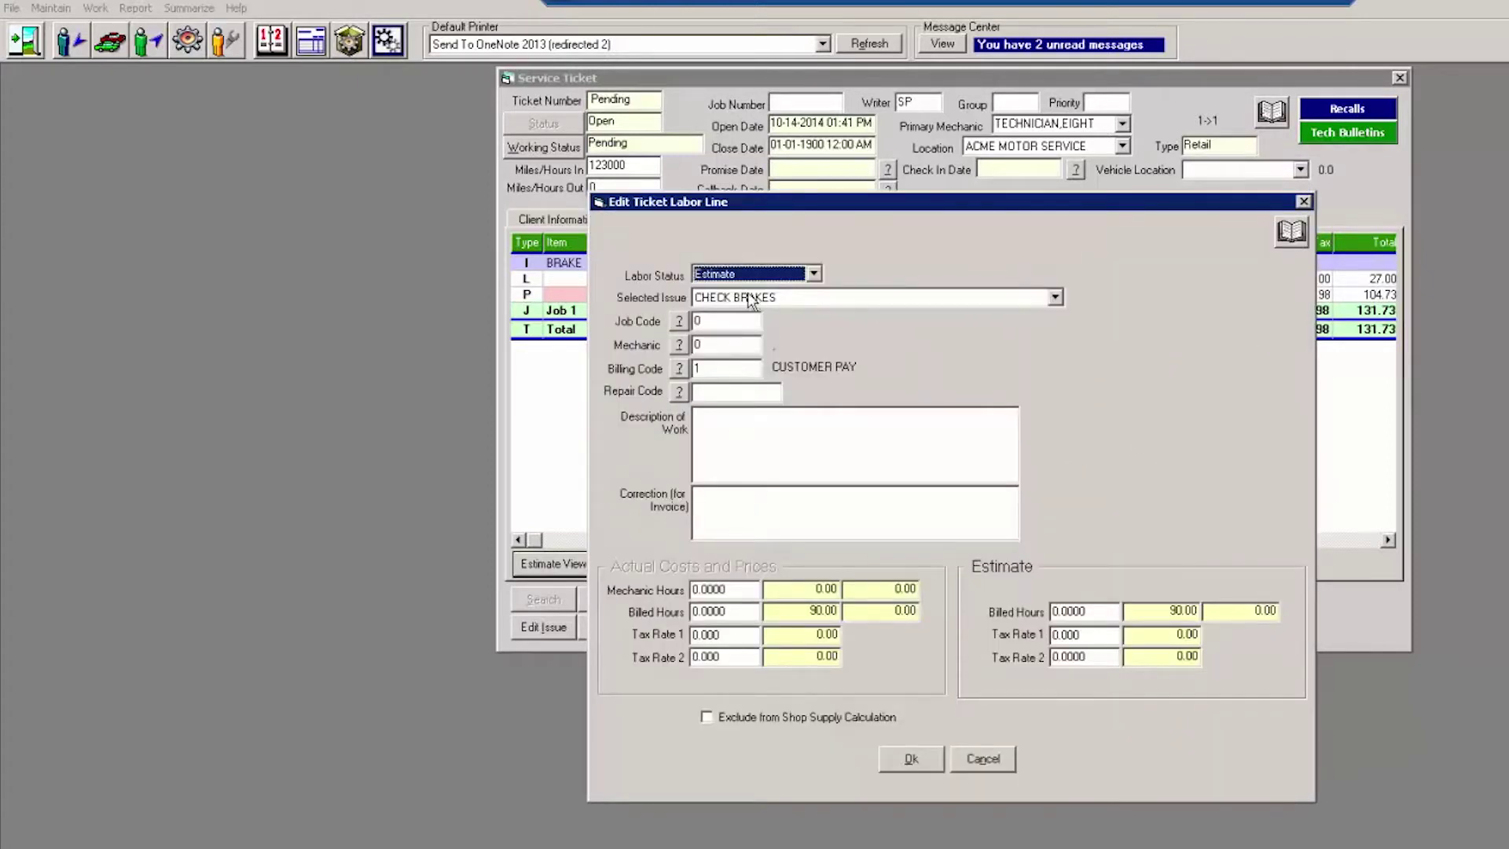
key("Tab")
key("Tab")
key("Tab")
key("Tab")
key("Tab")
key("Tab")
key("Tab")
key("Tab")
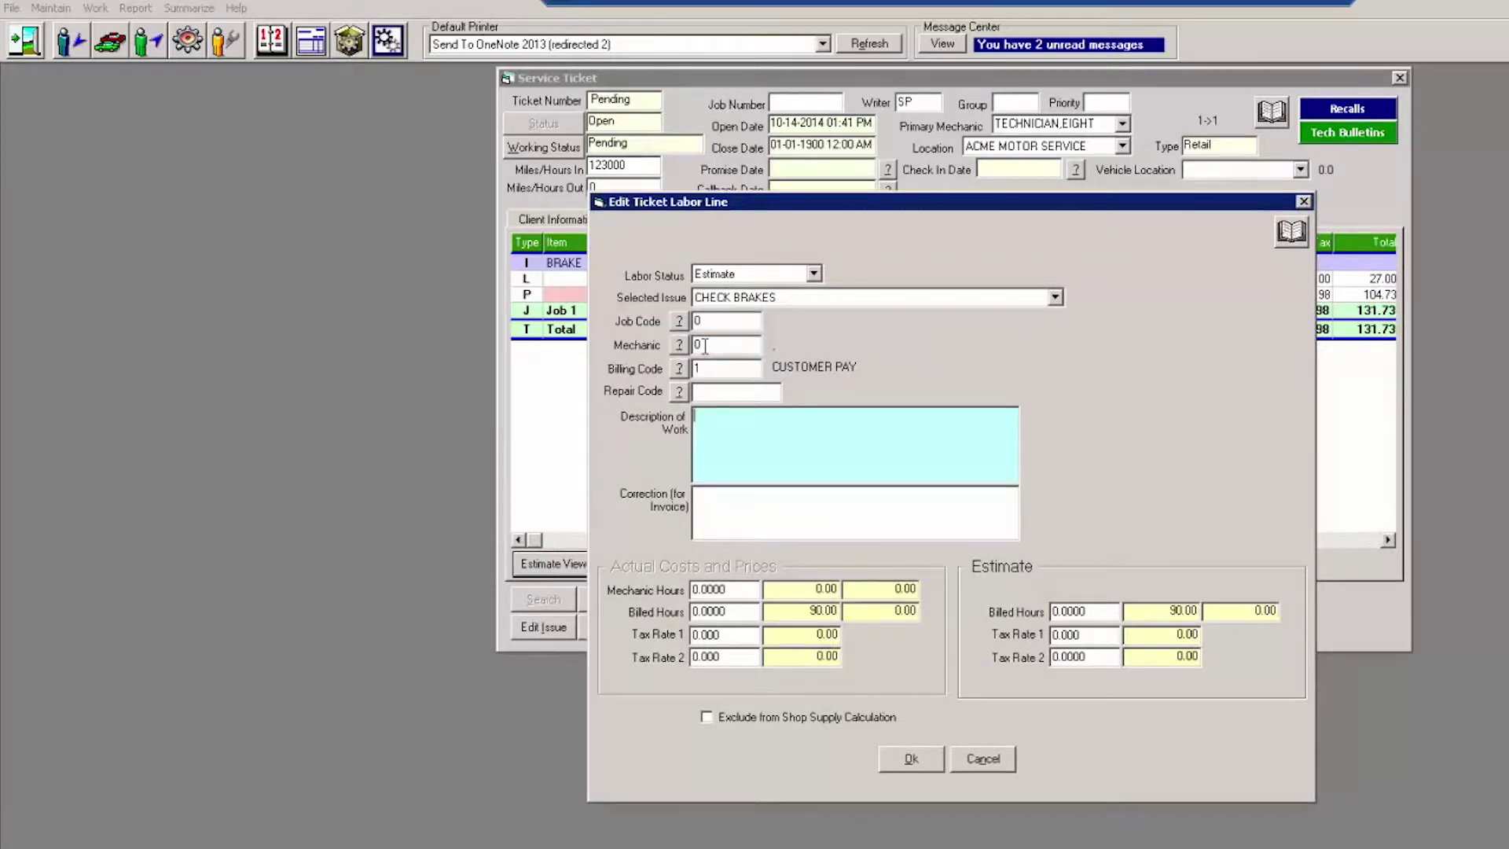
type("BRAKE CHECK")
key("Tab")
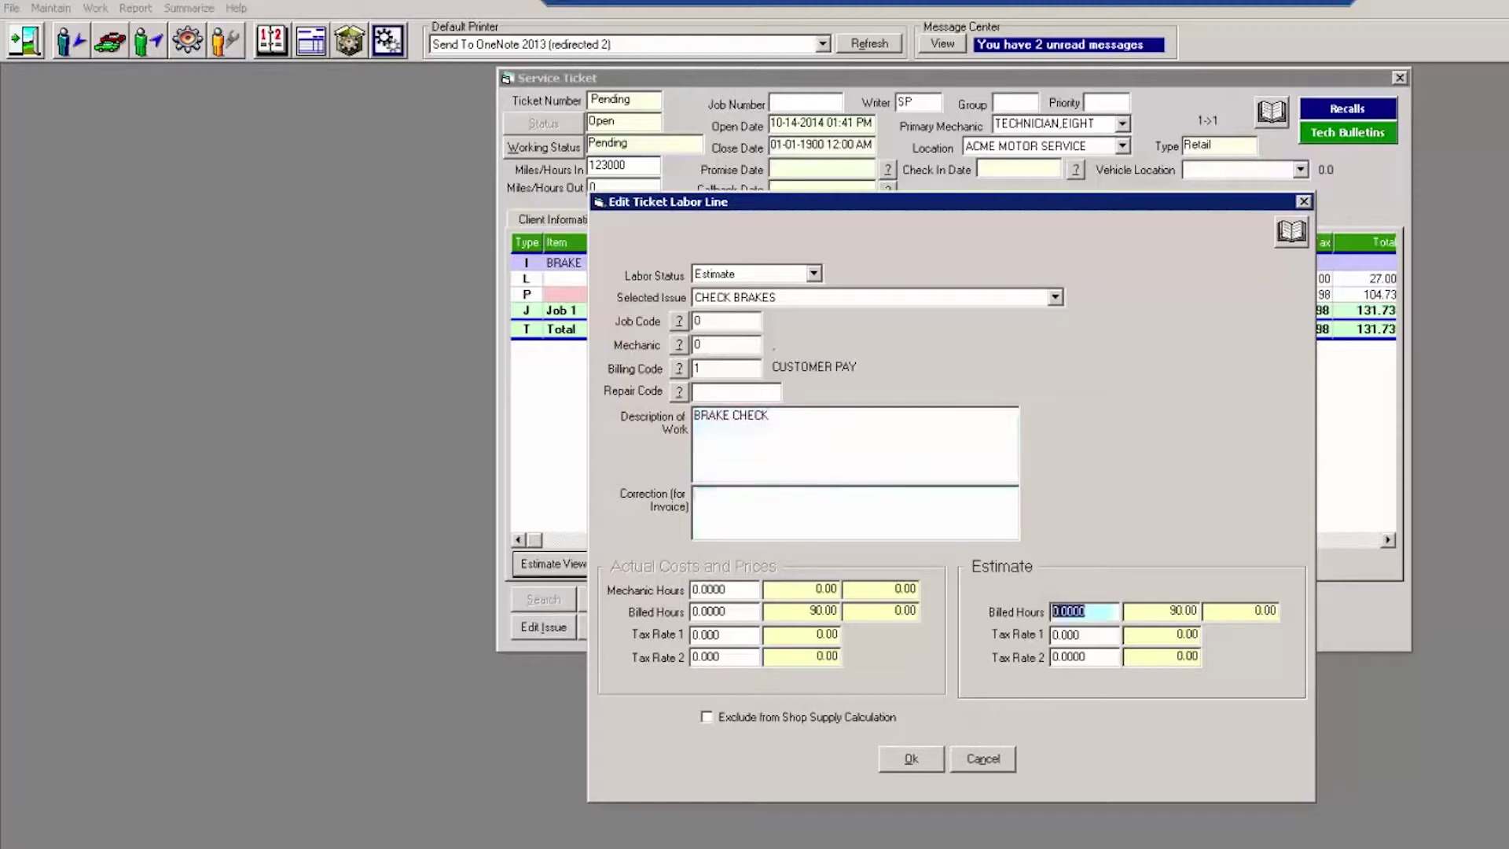
Set the labor line's estimated billed hours to 0.3, then save the line and the second issue.
type(".3")
key("Tab")
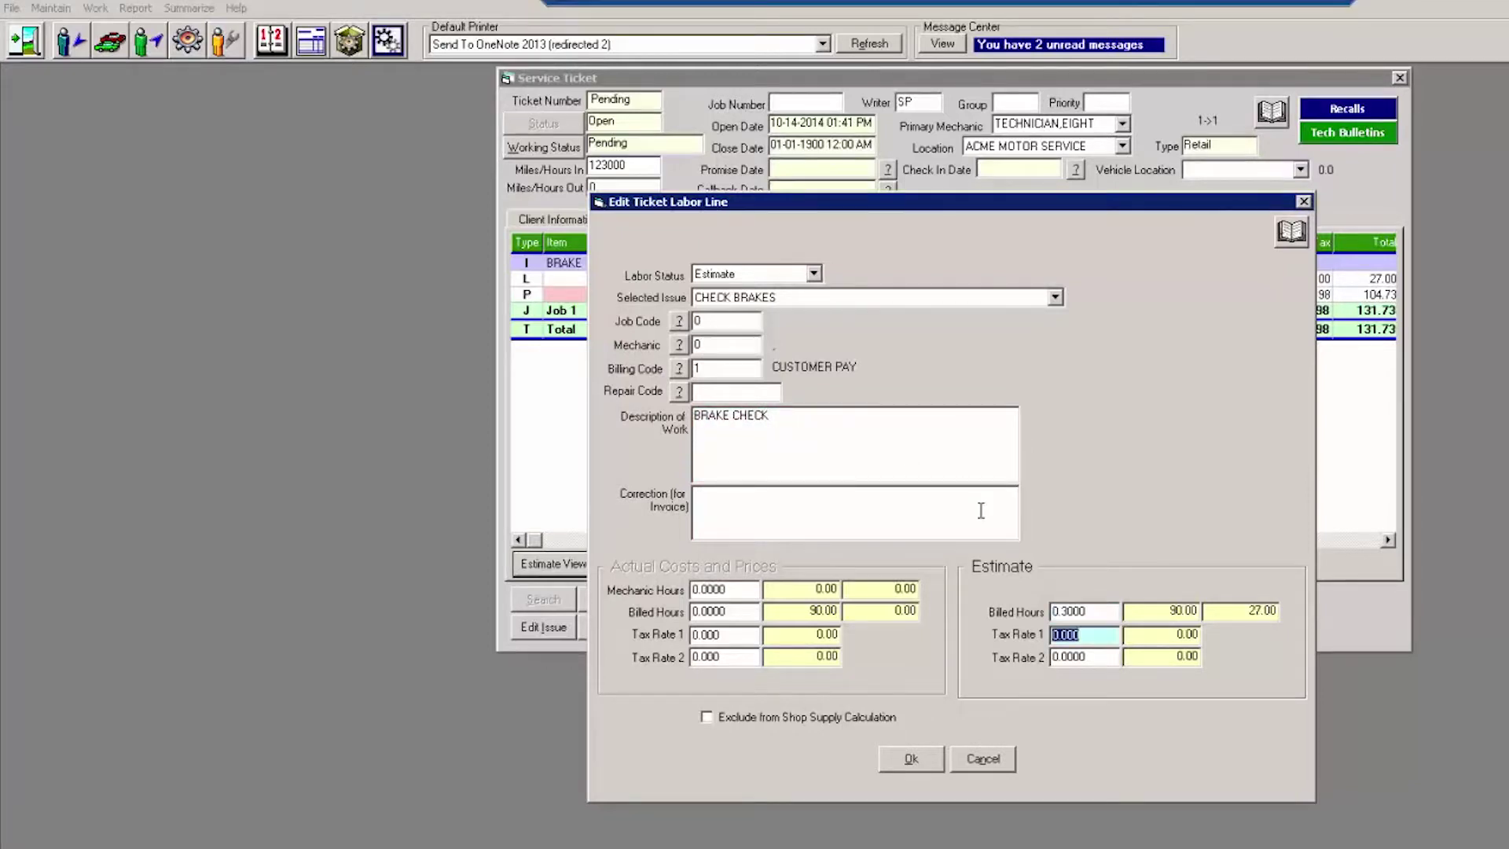
left_click(927, 766)
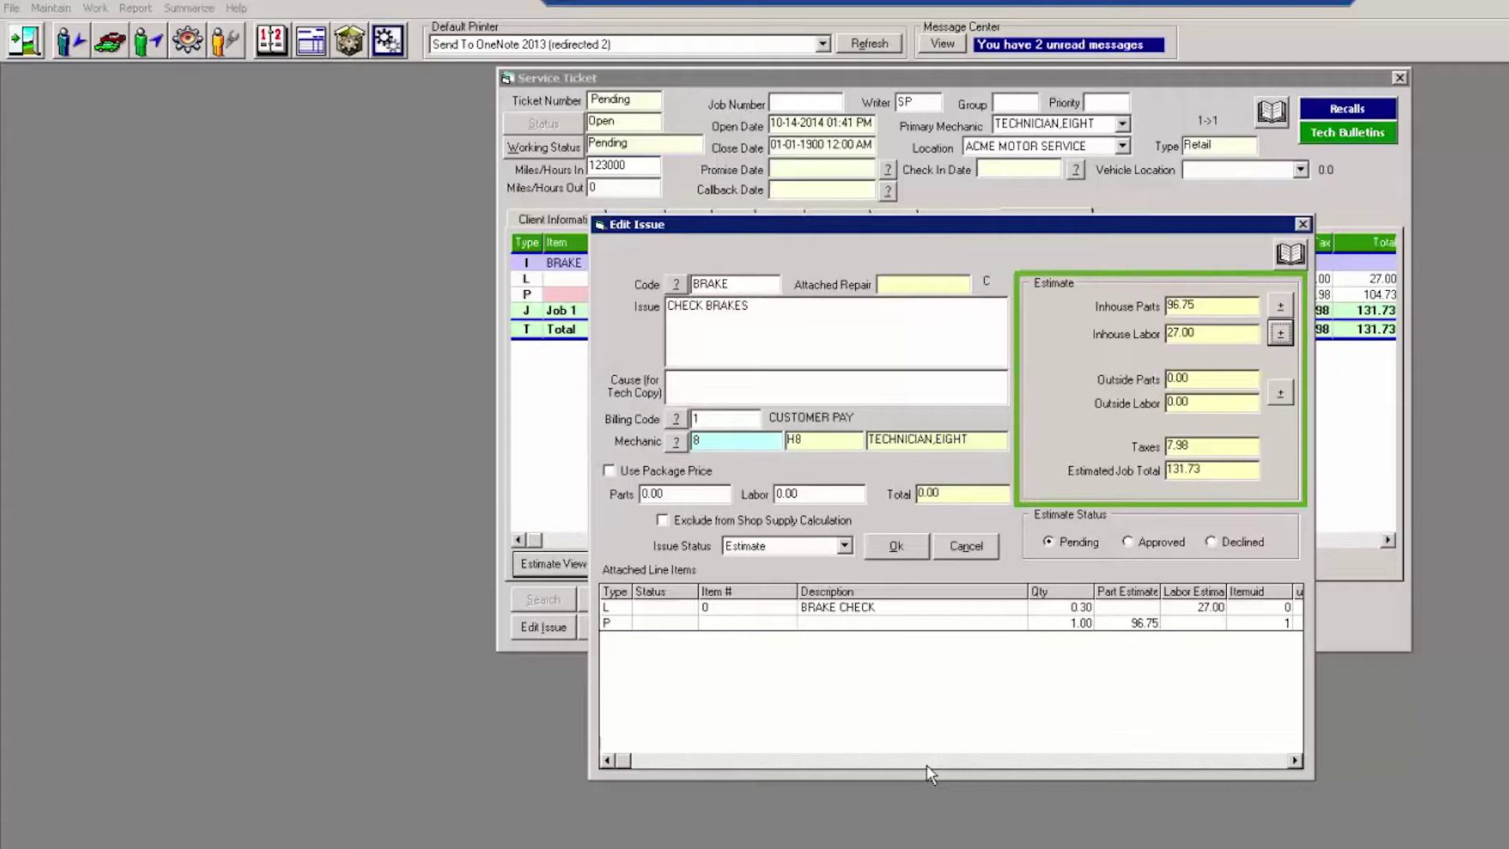
left_click(902, 545)
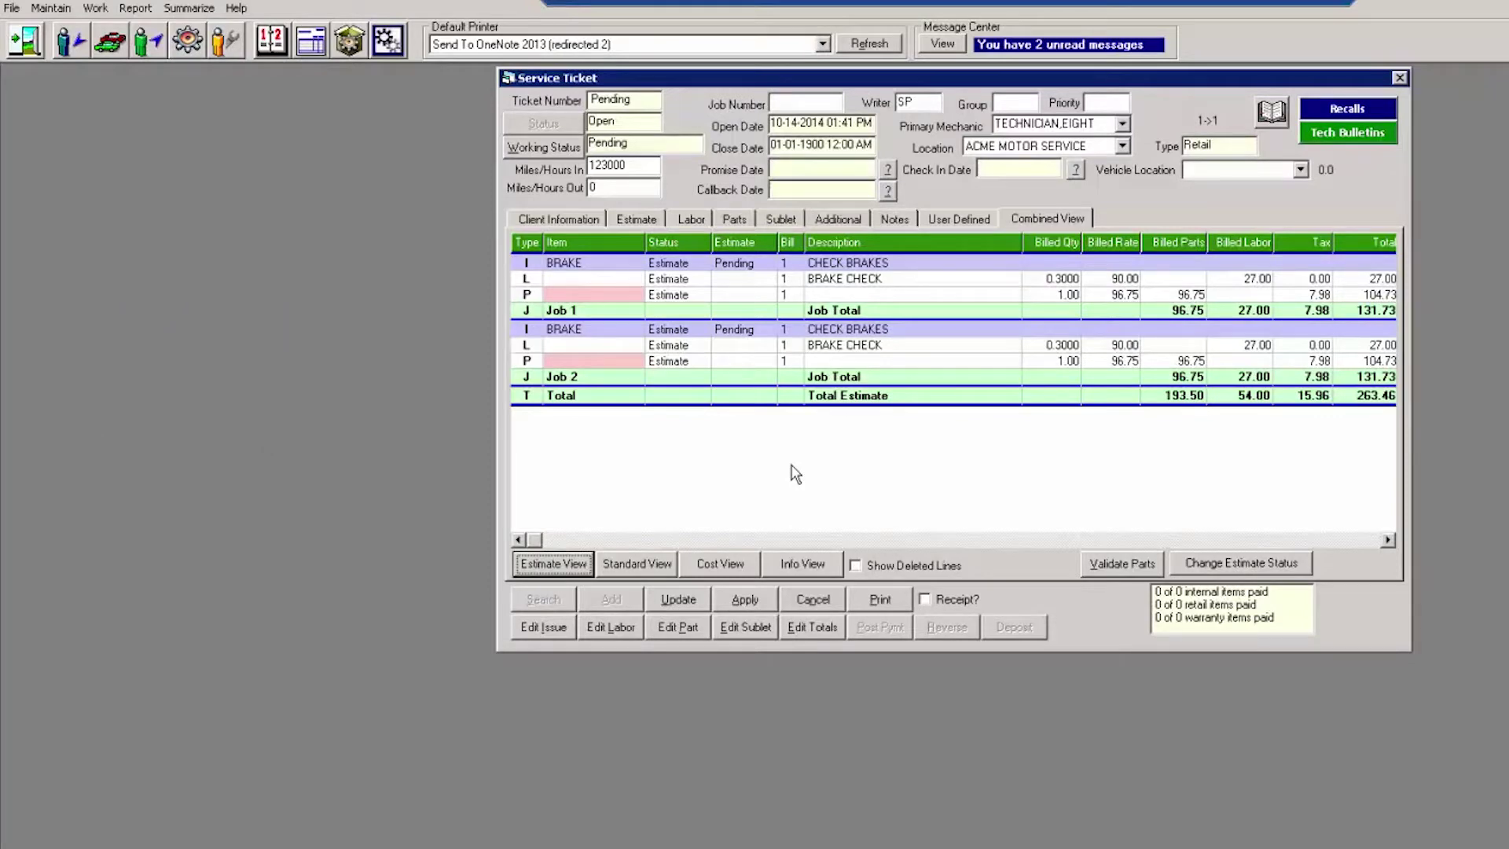
Examine both brake jobs' billed amounts in the standard view and return to the estimate view.
left_click(656, 563)
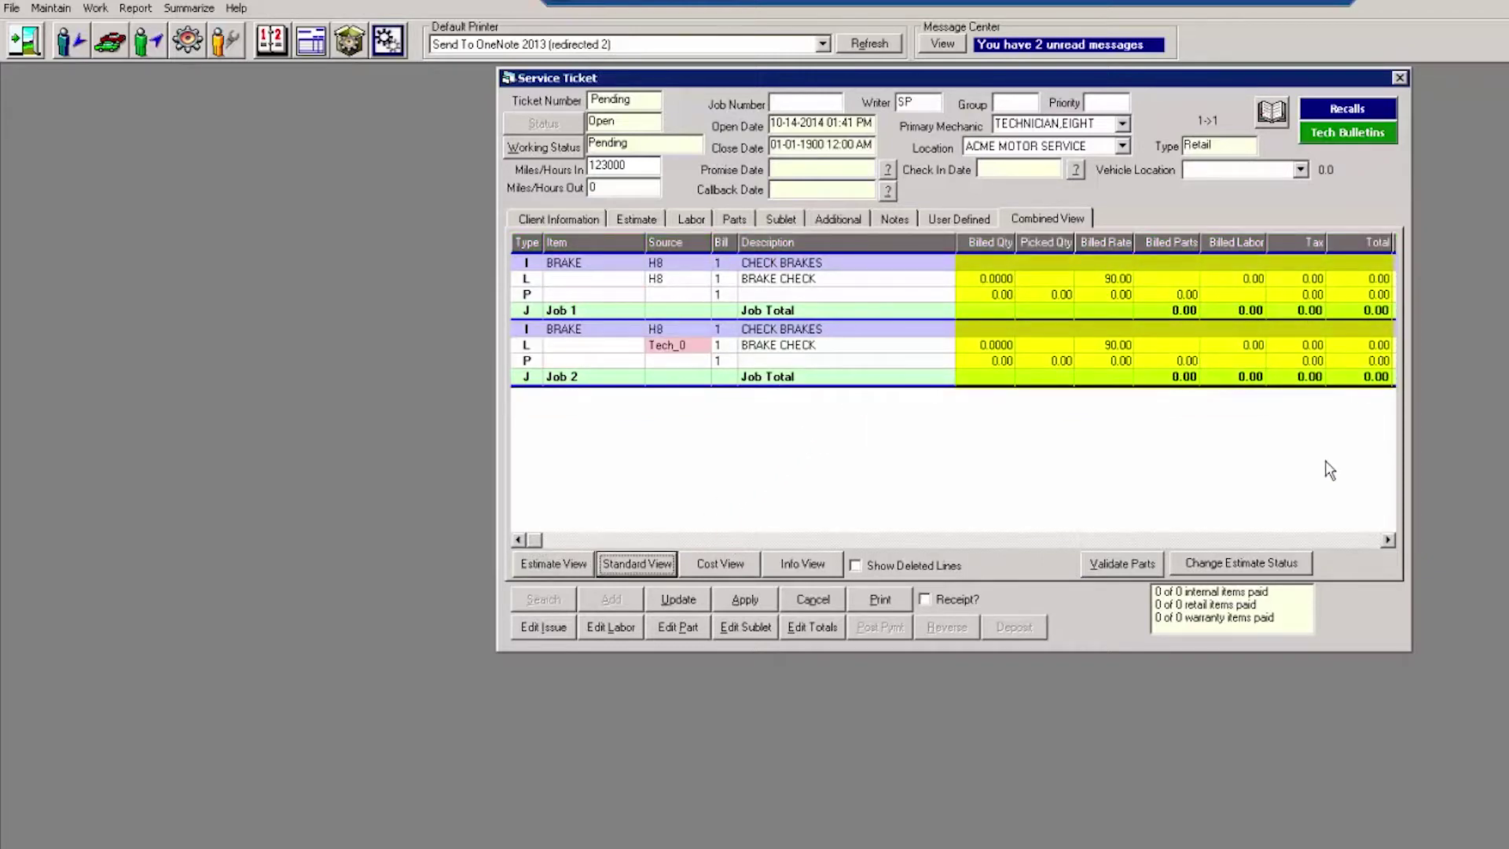
left_click(560, 564)
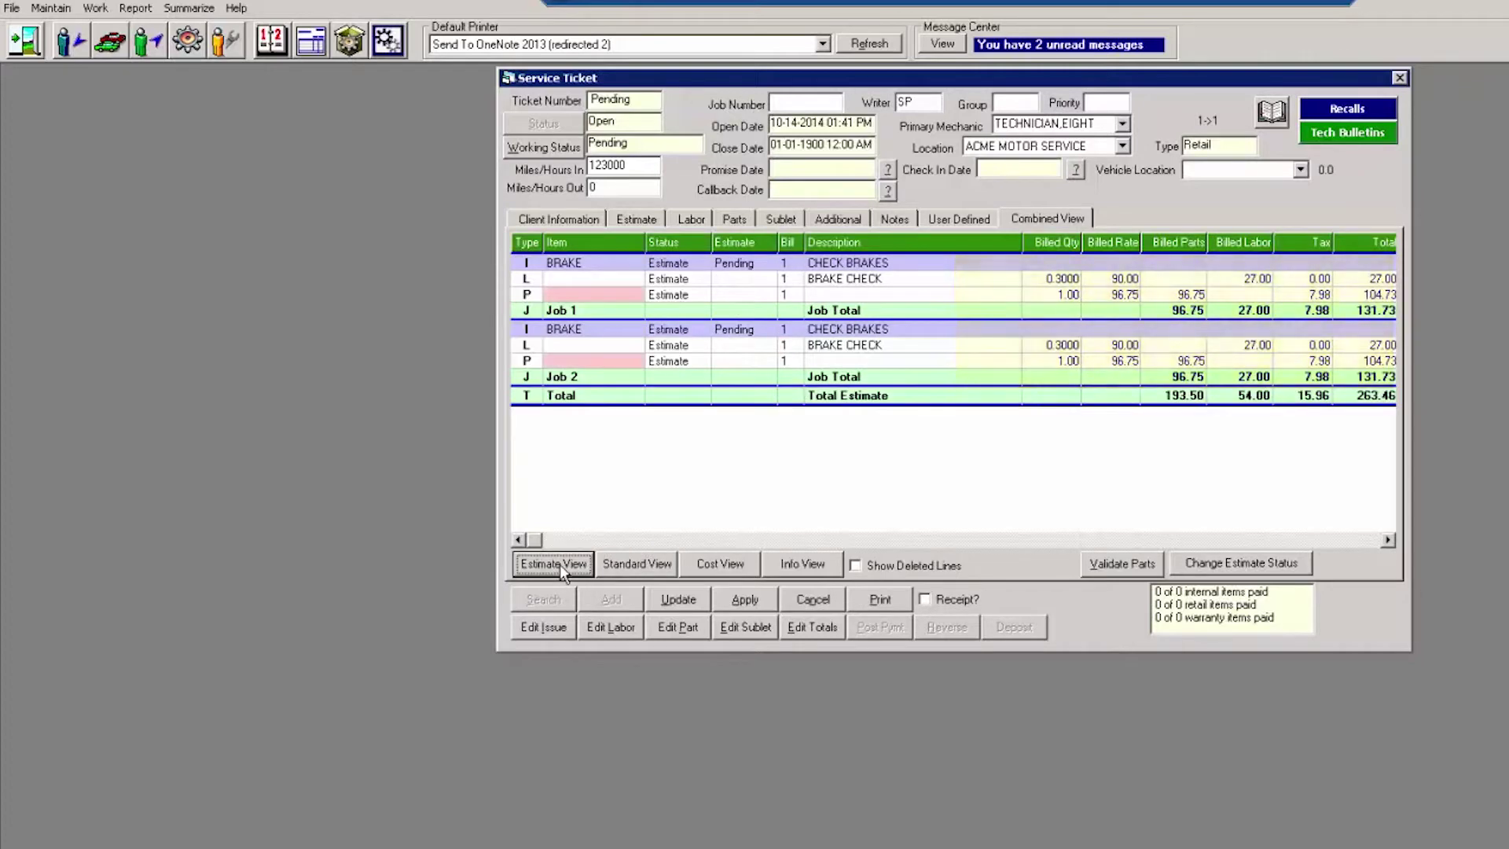
left_click(747, 334)
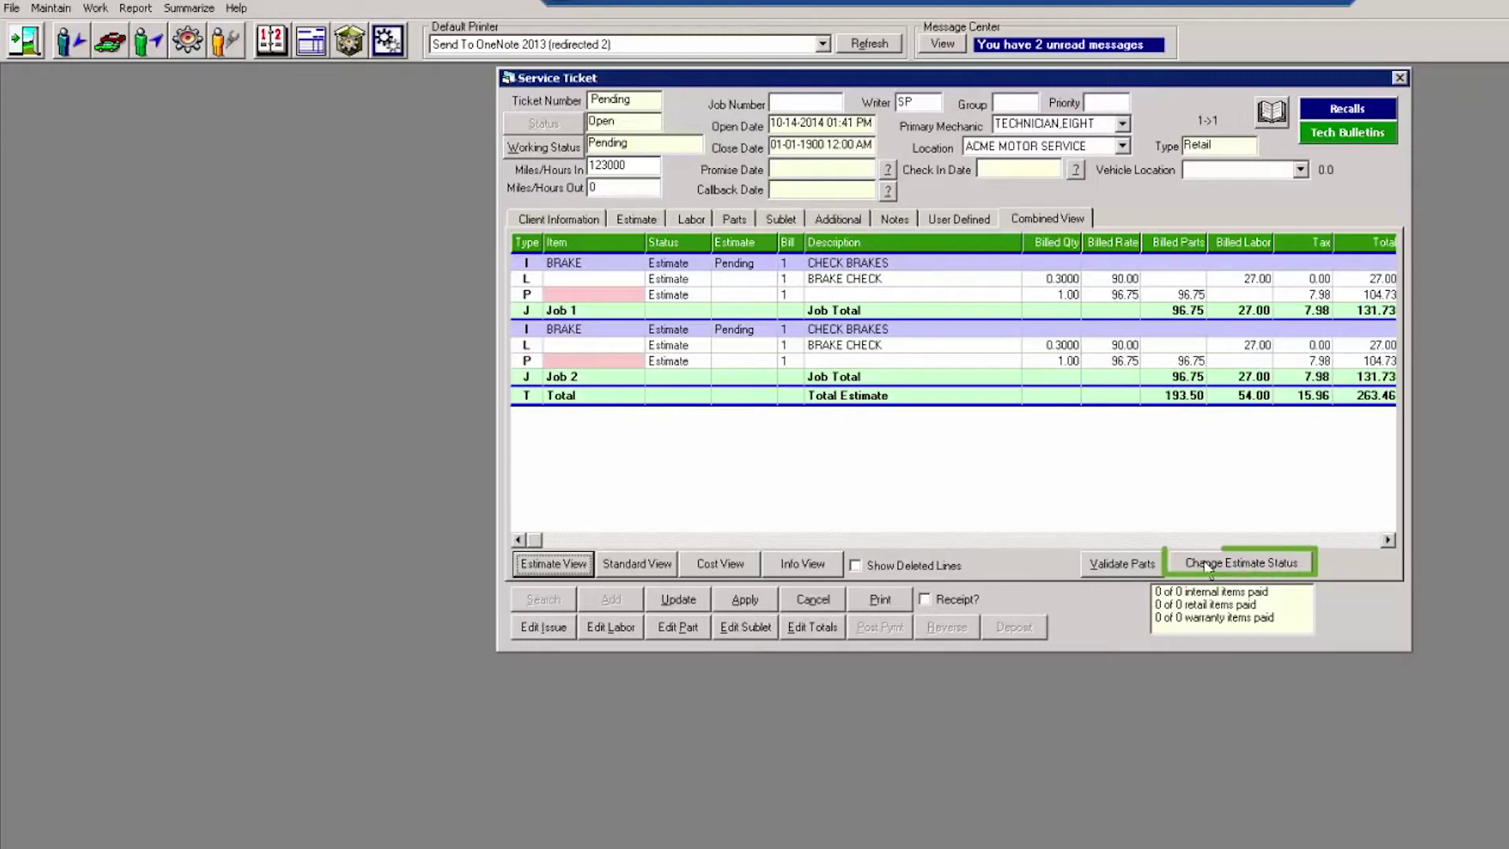
Change the estimate status to Approved for Job 1 and Declined for Job 2, and save the changes.
left_click(1255, 565)
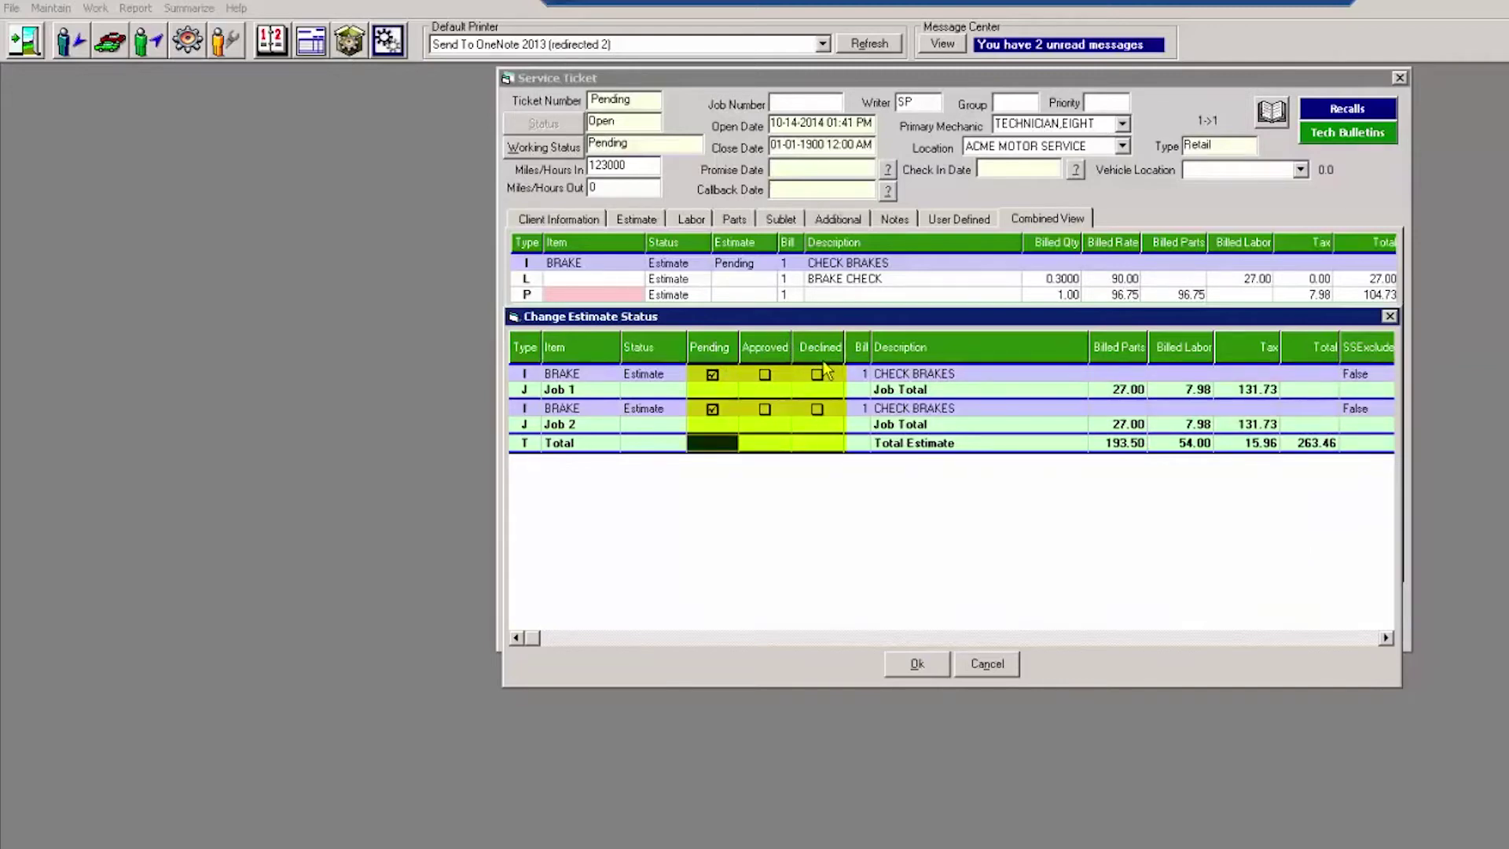
left_click(766, 376)
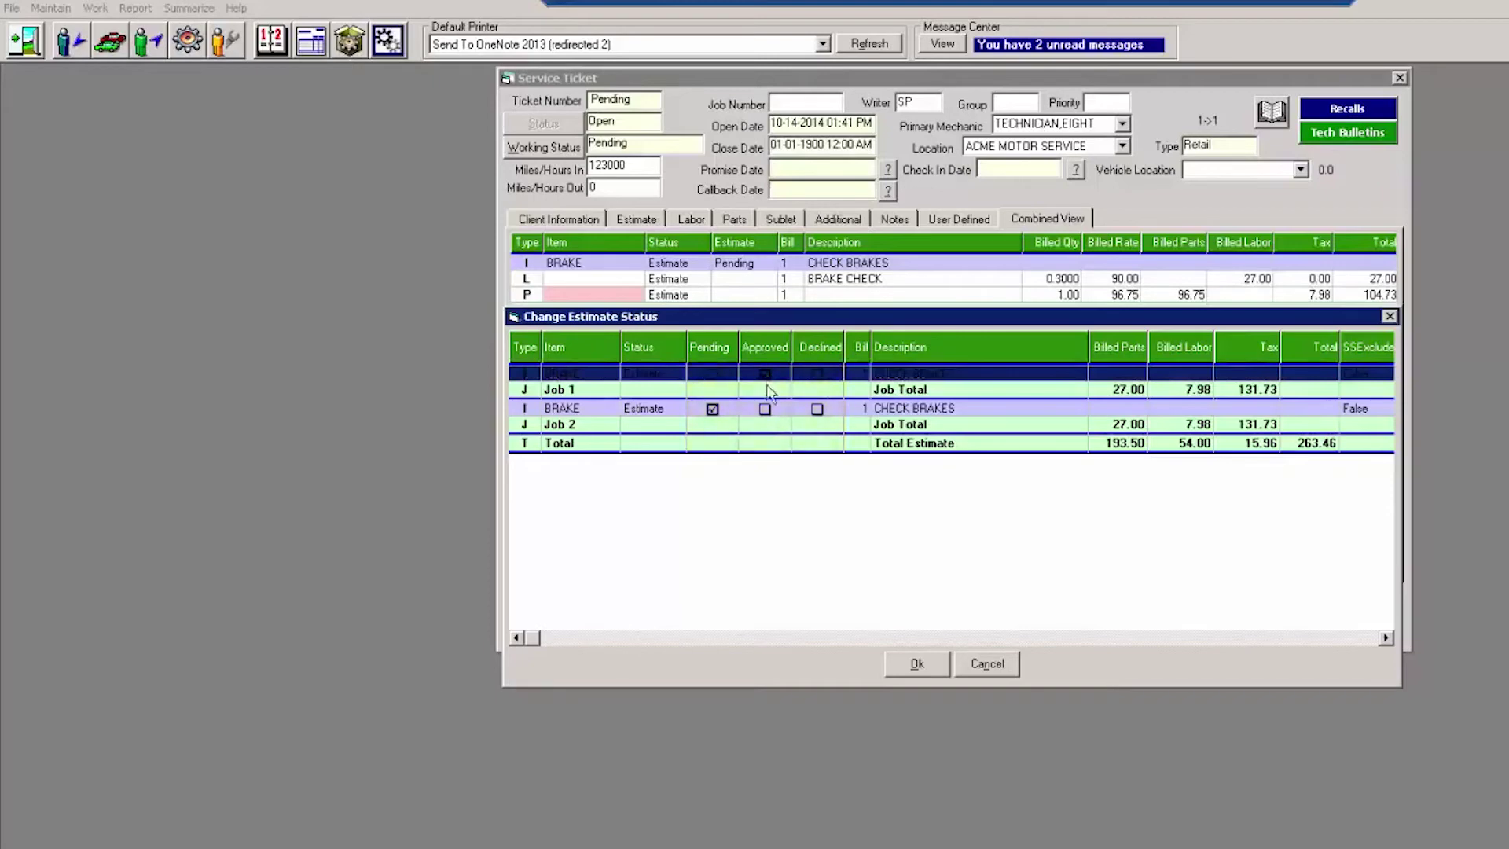
left_click(817, 412)
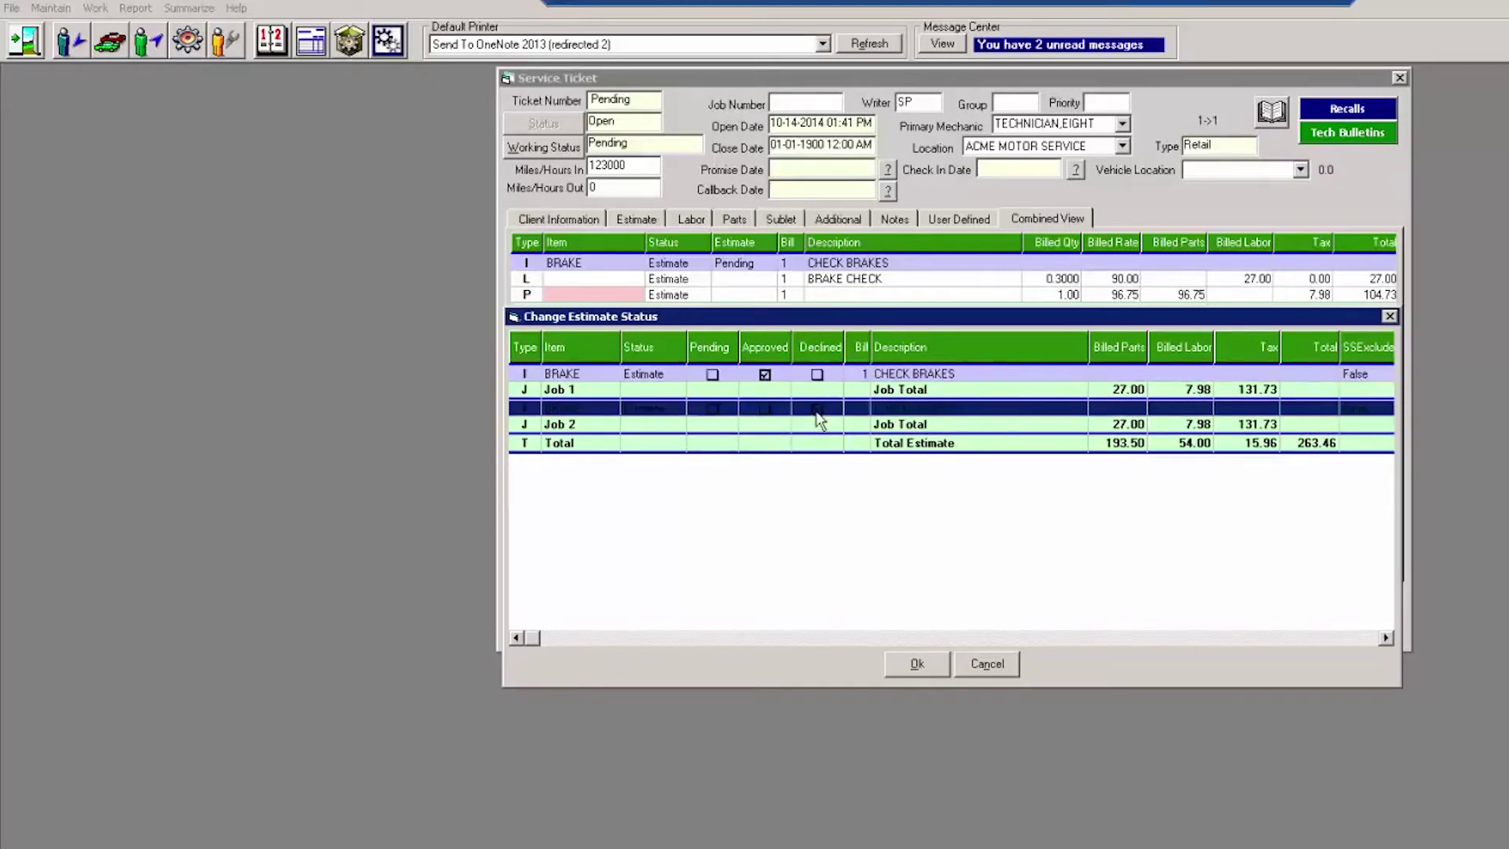
left_click(918, 663)
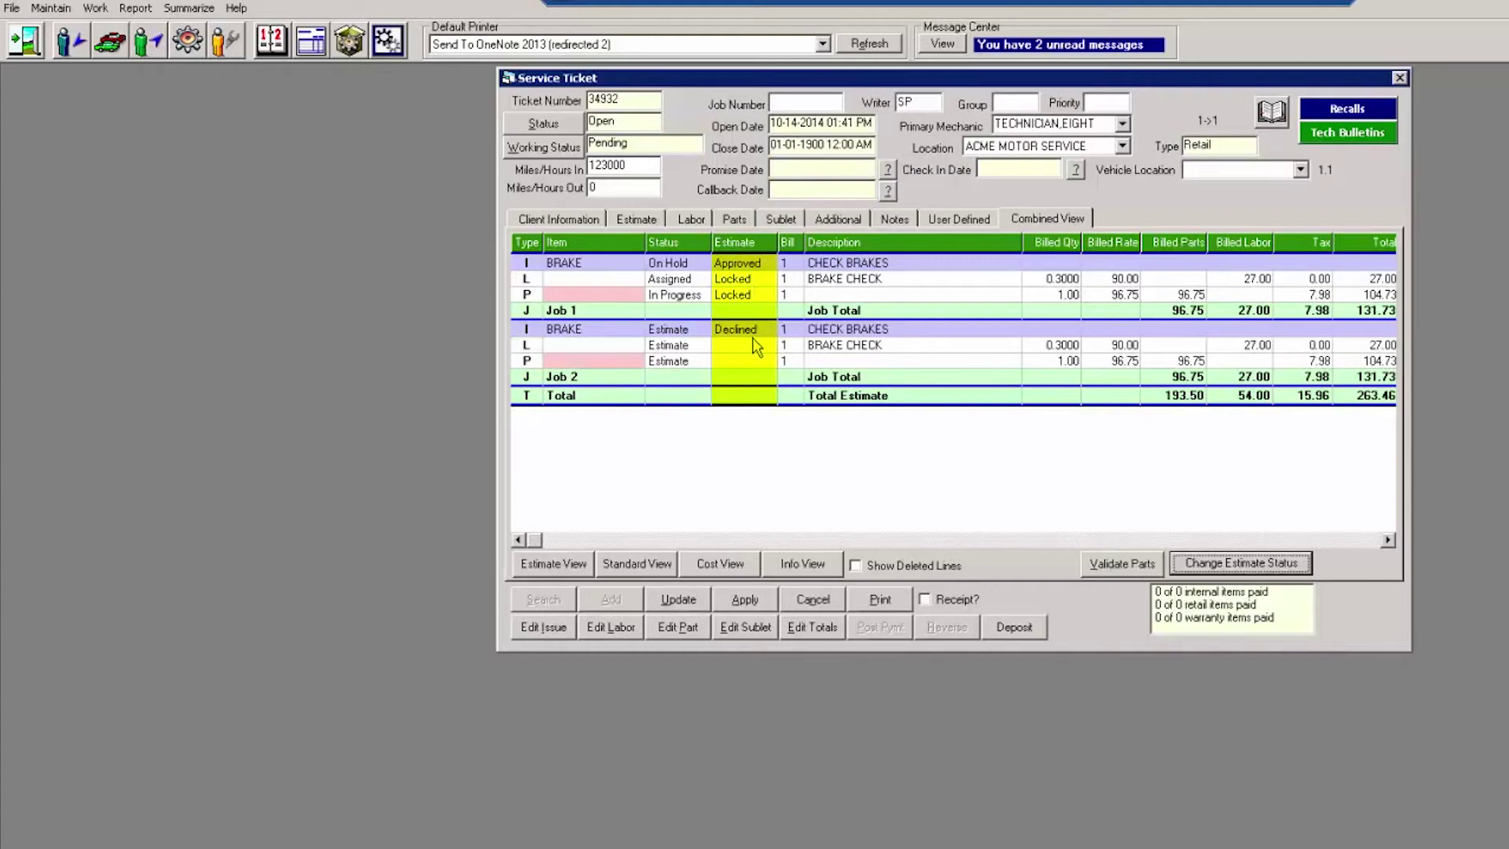
Check the billed parts, labor and totals of the approved and declined jobs in the standard view.
left_click(662, 565)
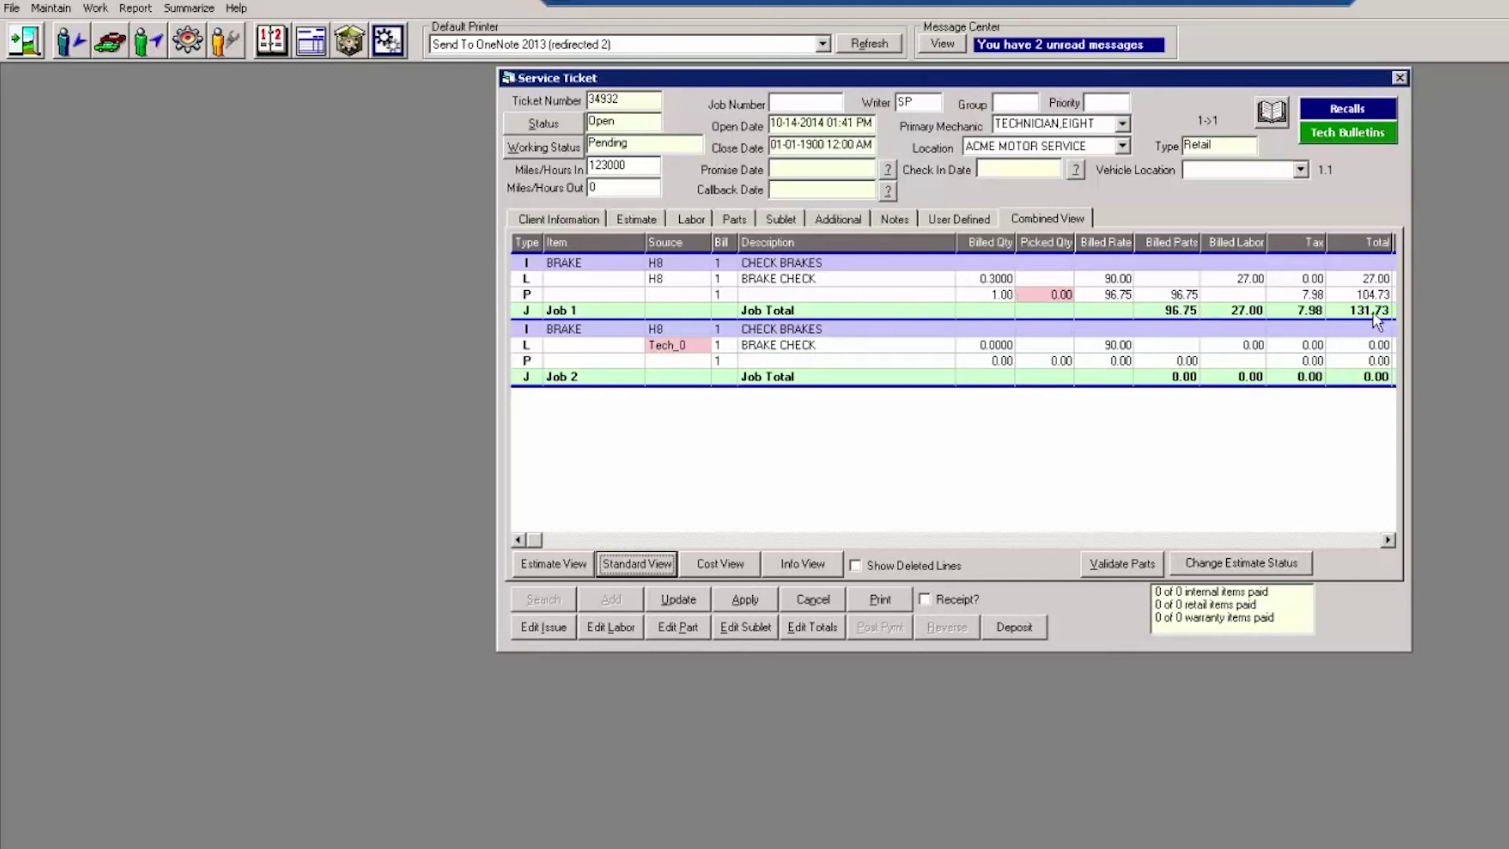
left_click(1387, 540)
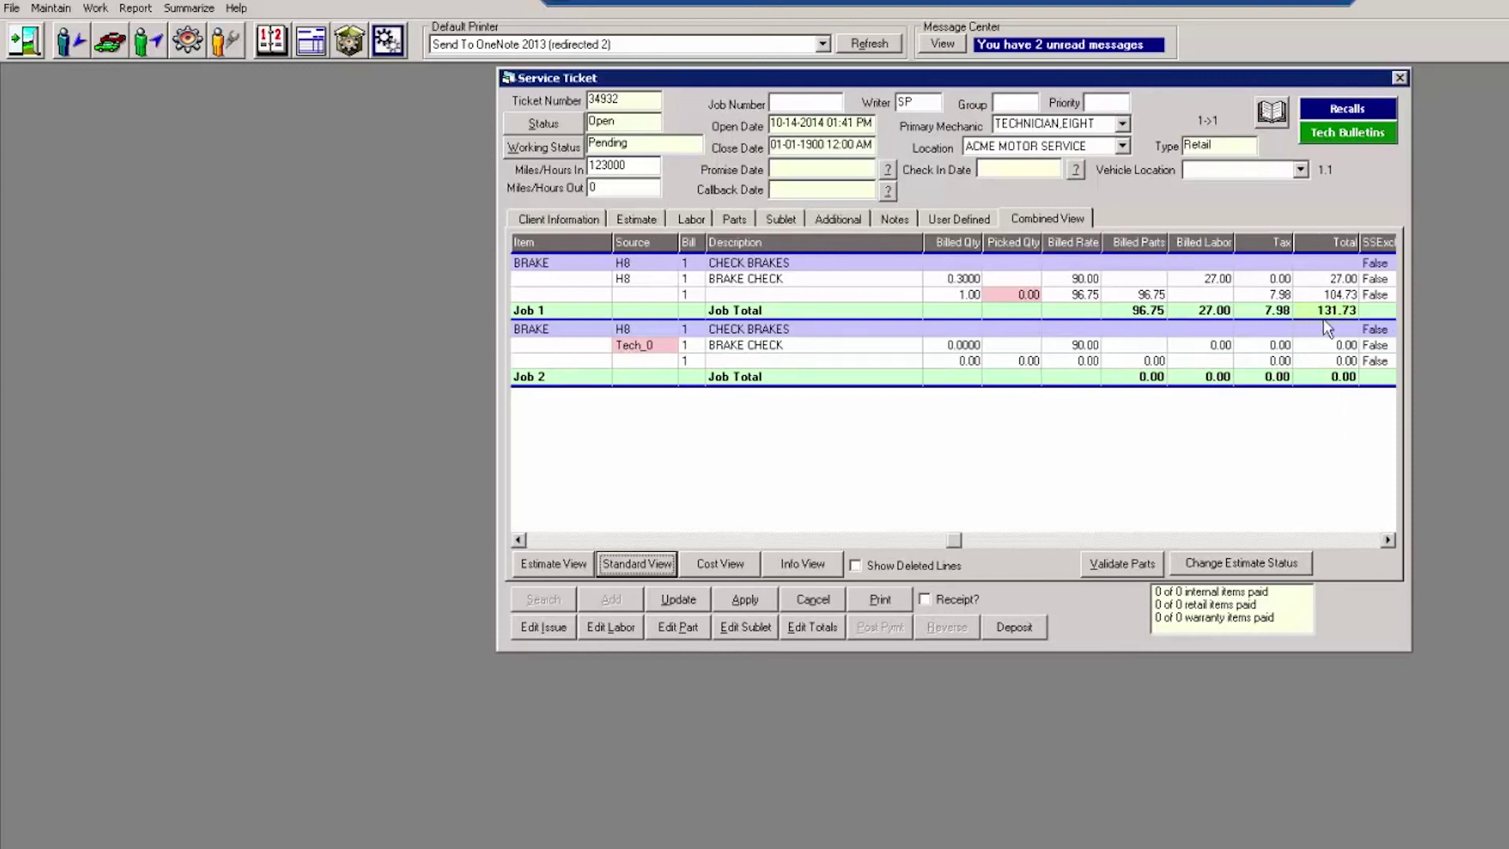